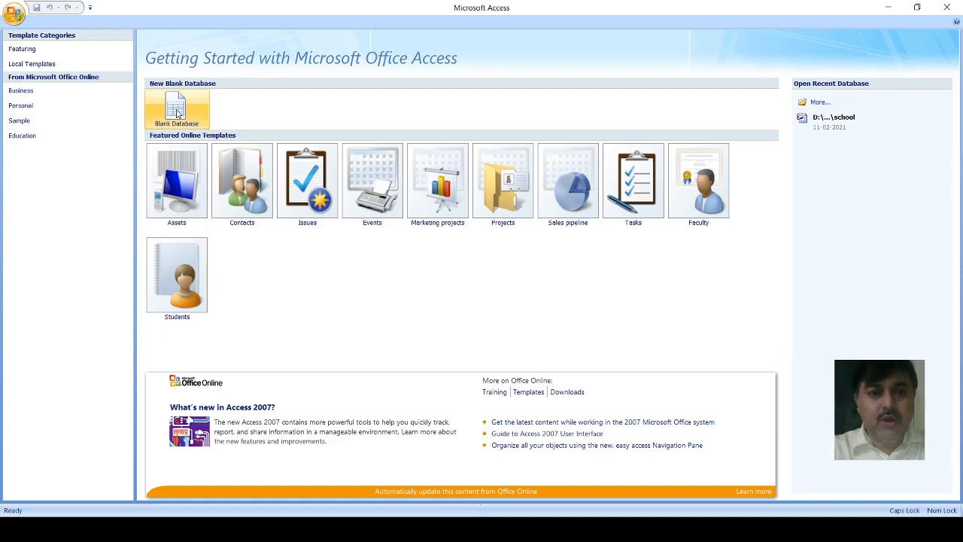
# Step: Start a new blank database from the getting-started page
pyautogui.click(177, 112)
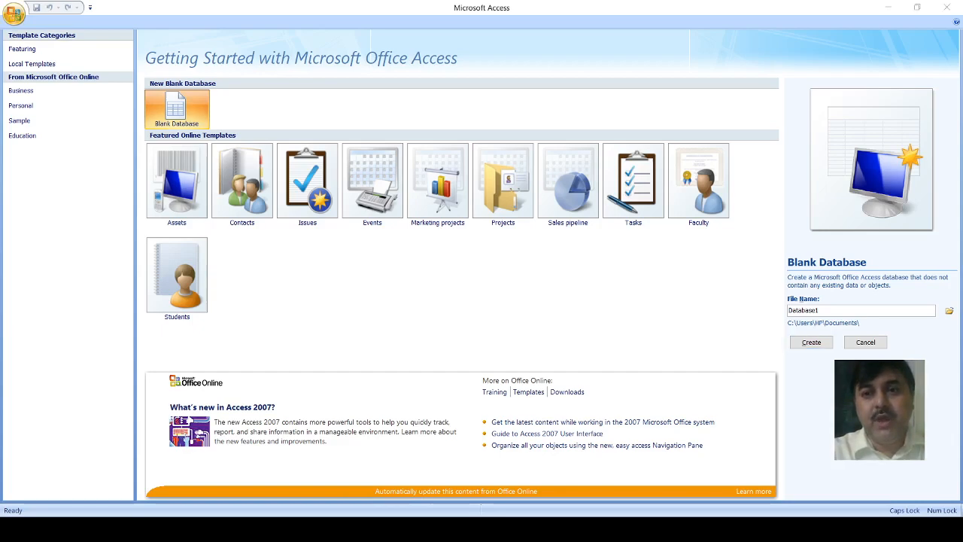
pyautogui.click(798, 21)
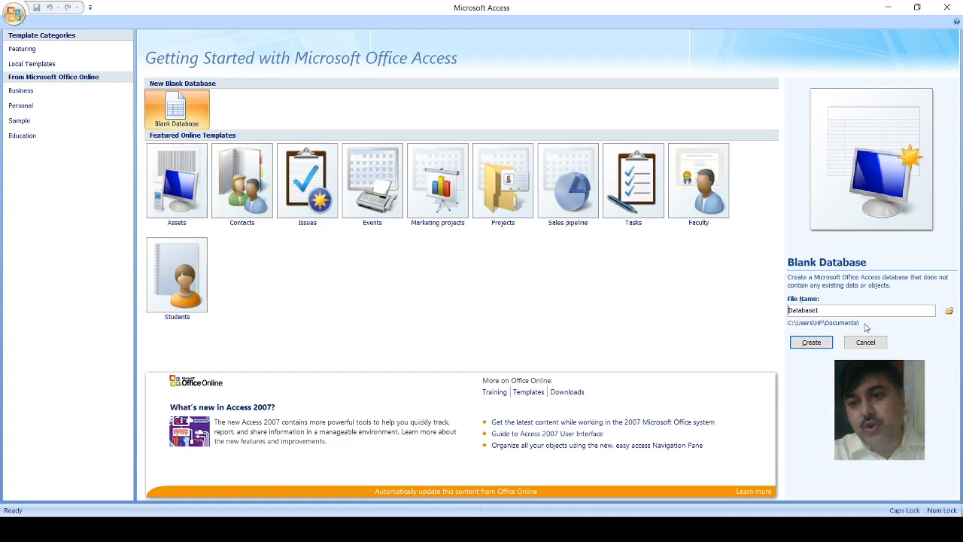
pyautogui.click(950, 312)
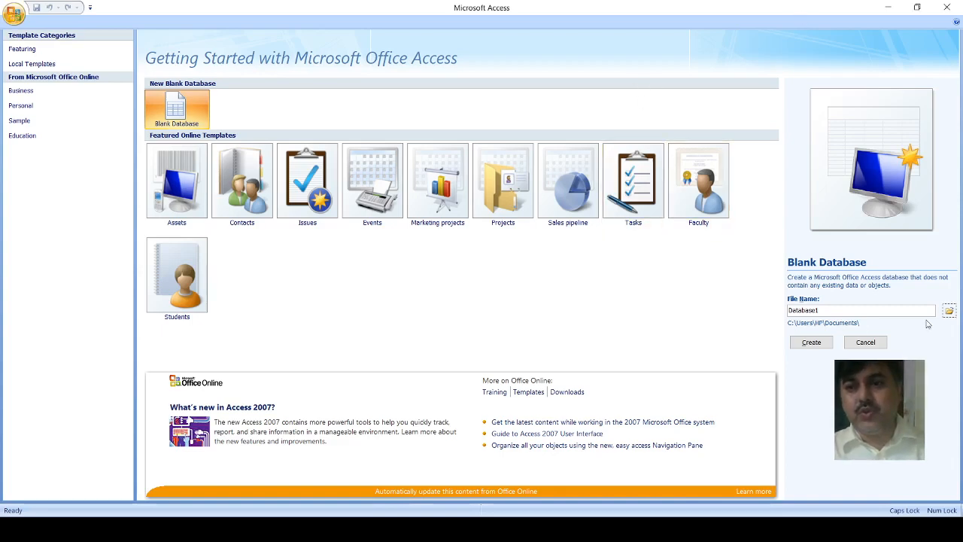
pyautogui.click(949, 311)
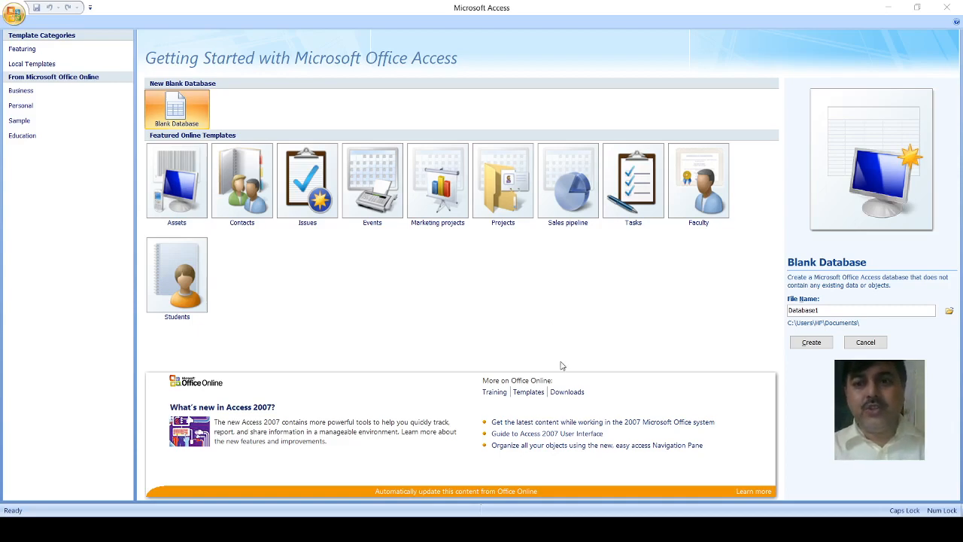
pyautogui.click(648, 98)
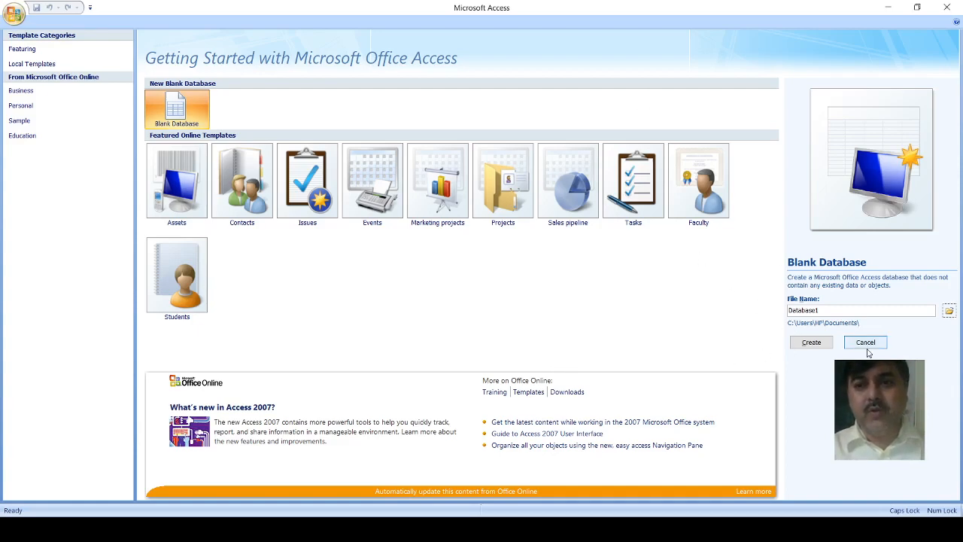
# Step: Replace the default file name of the new blank database with COLLAGE1
pyautogui.moveTo(821, 309); pyautogui.dragTo(785, 320)
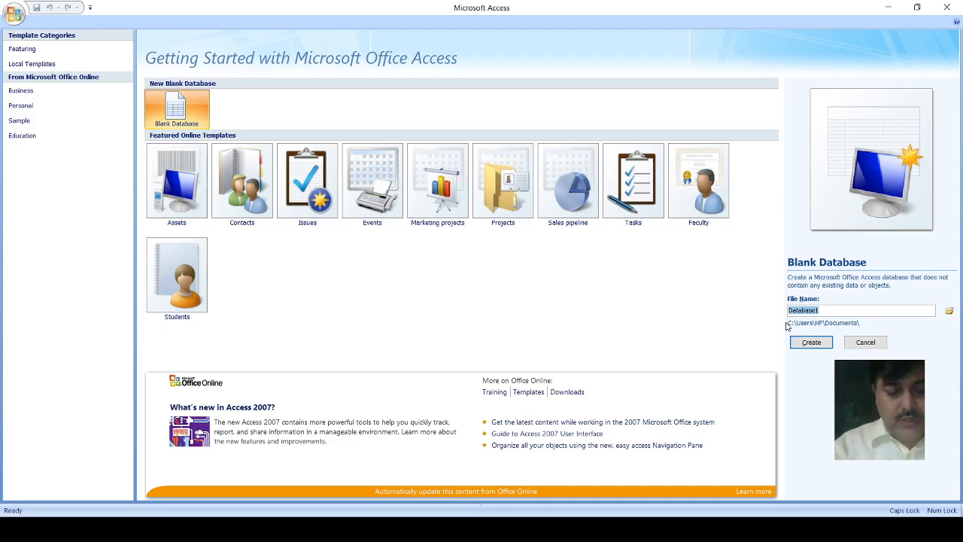
pyautogui.write('COLL')
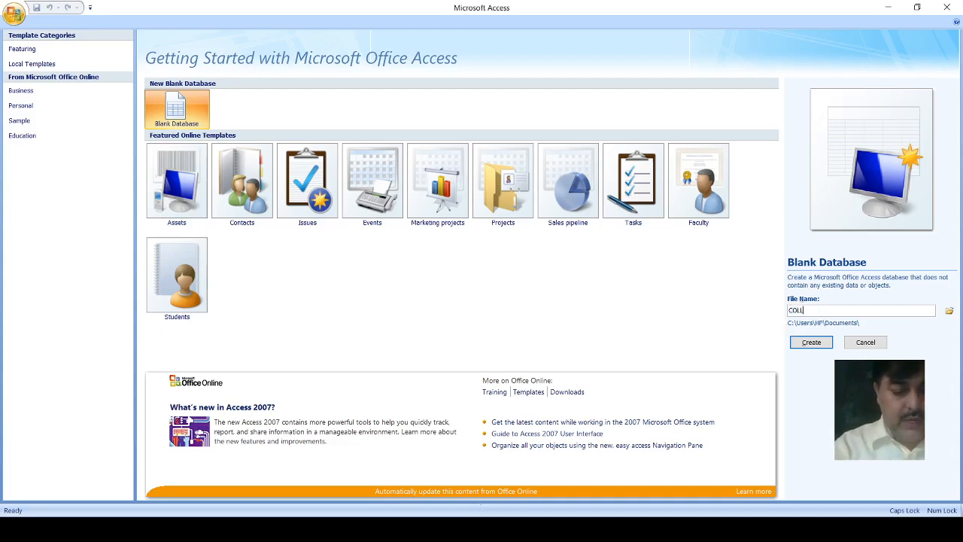
pyautogui.write('AG')
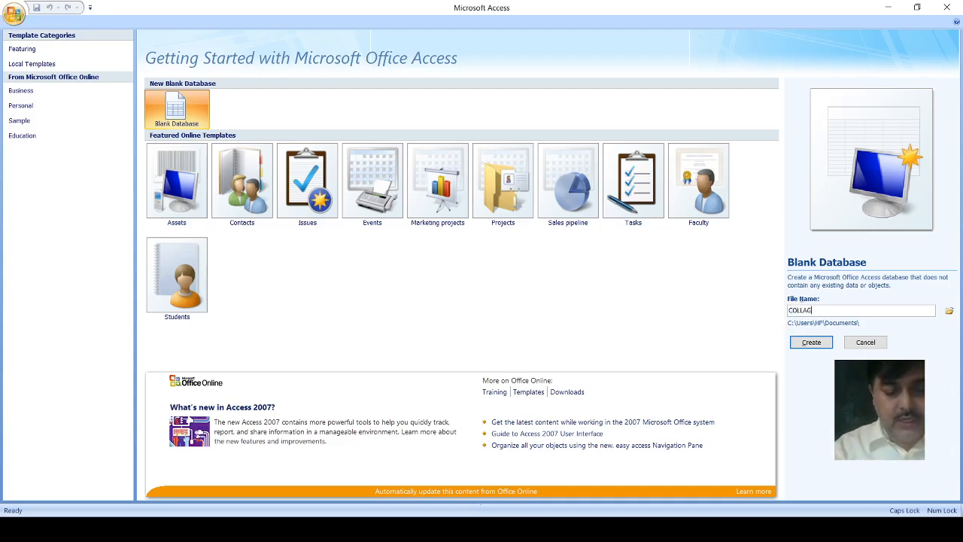
pyautogui.write('E')
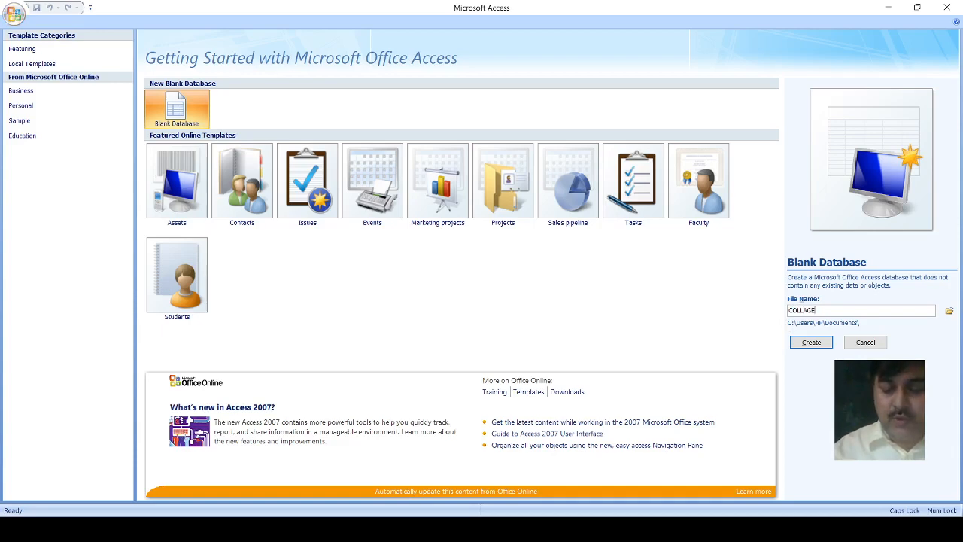
pyautogui.write('I')
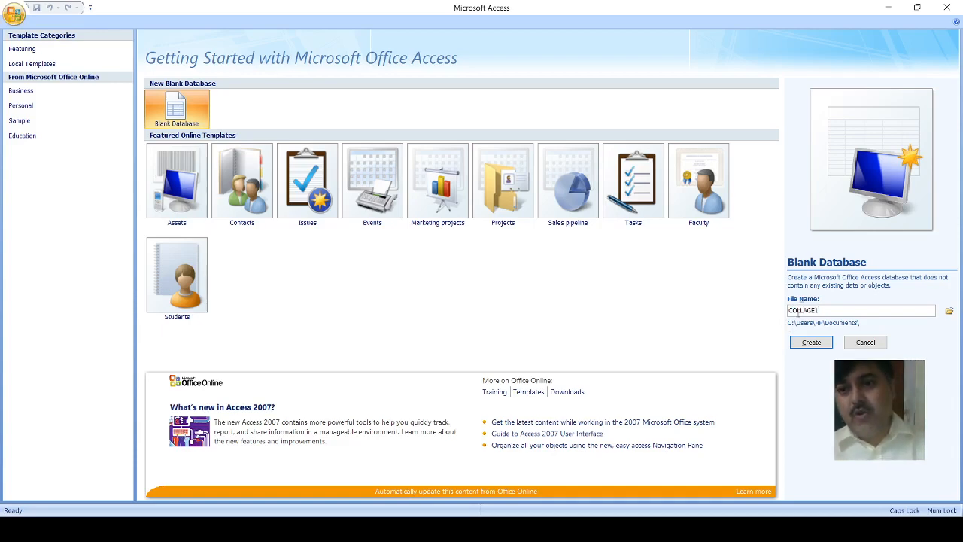
# Step: Set the save location to the D:\Database for Class X Rev folder and create the COLLAGE1 database
pyautogui.click(949, 311)
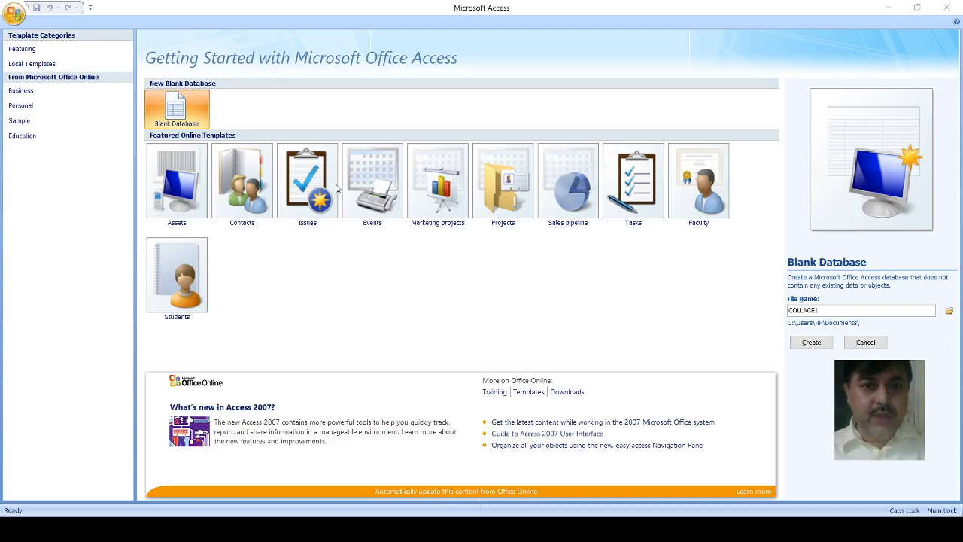
pyautogui.click(568, 363)
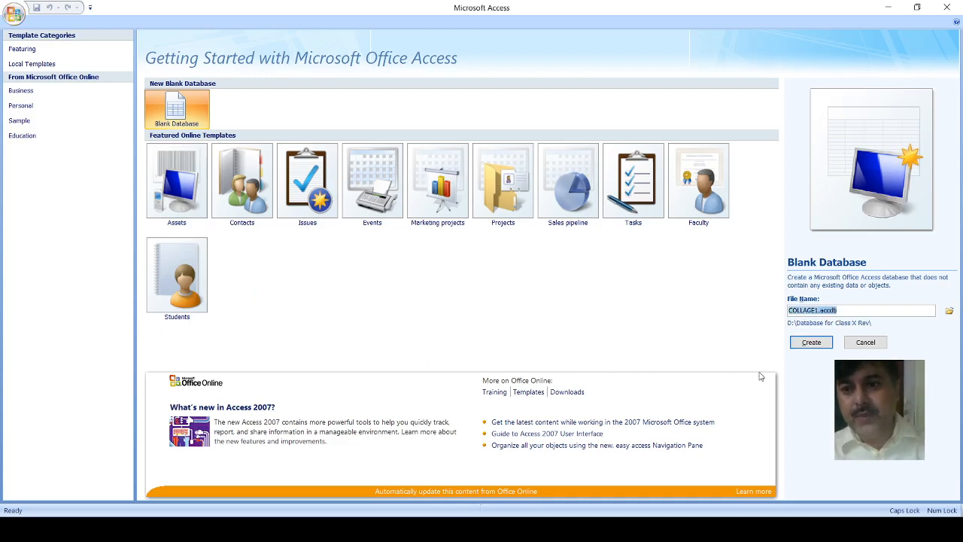
pyautogui.click(811, 343)
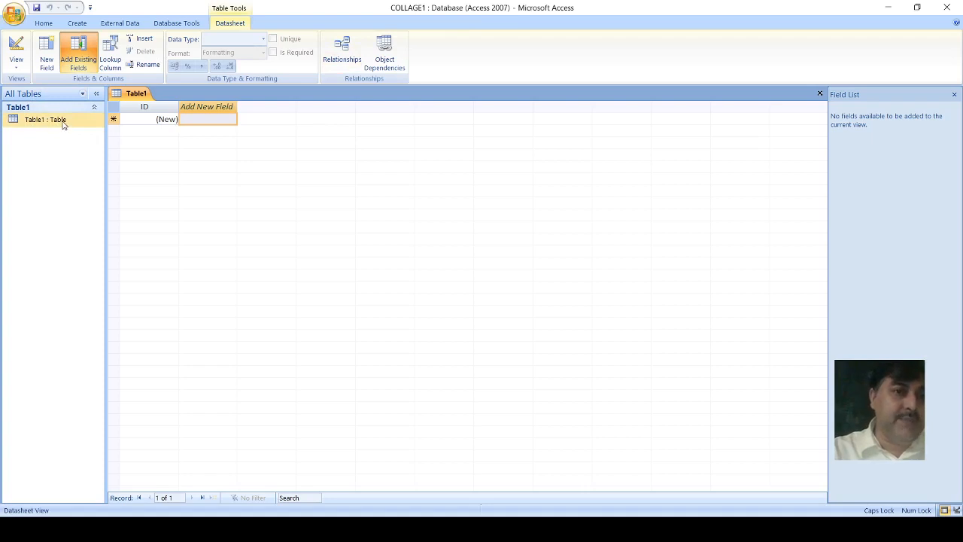
# Step: Create a second table in Design view with the Table Design command
pyautogui.click(44, 24)
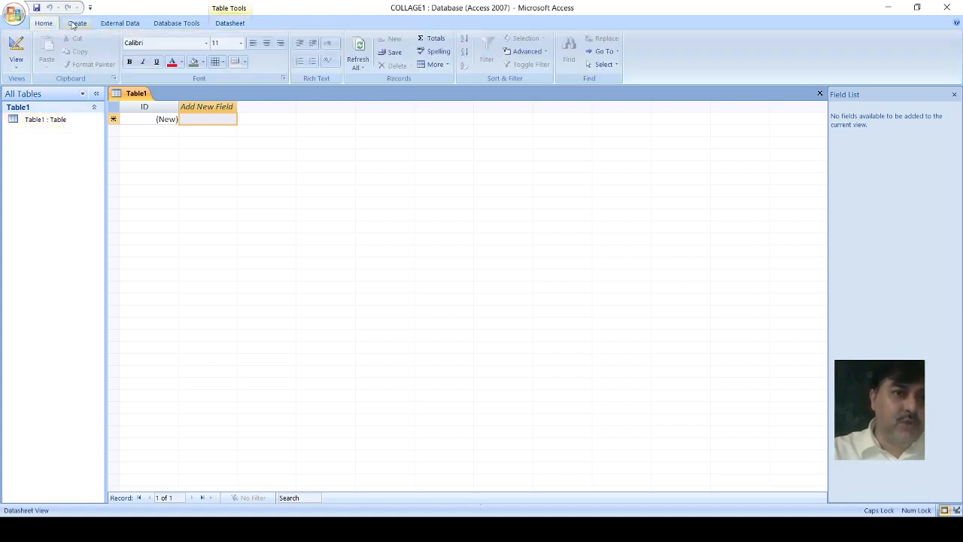
pyautogui.click(76, 24)
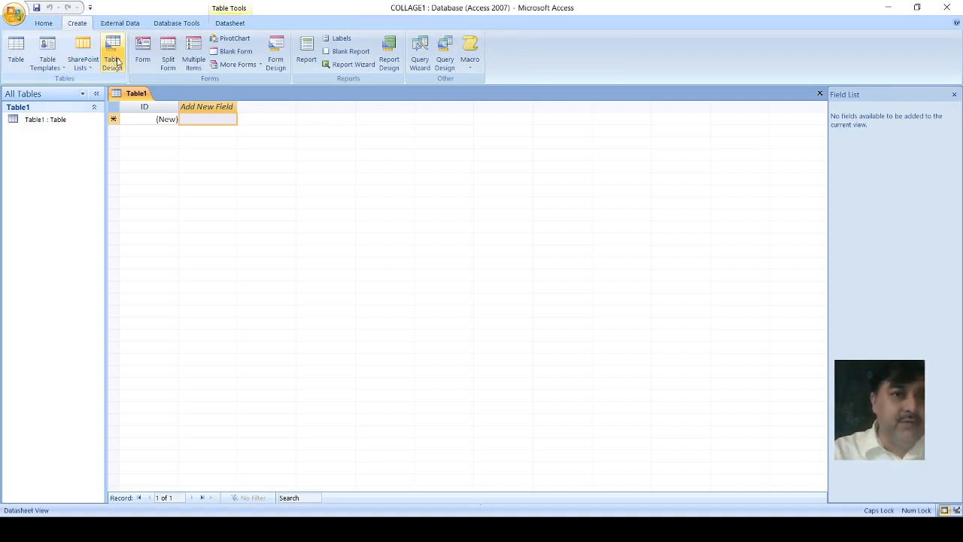
pyautogui.click(45, 24)
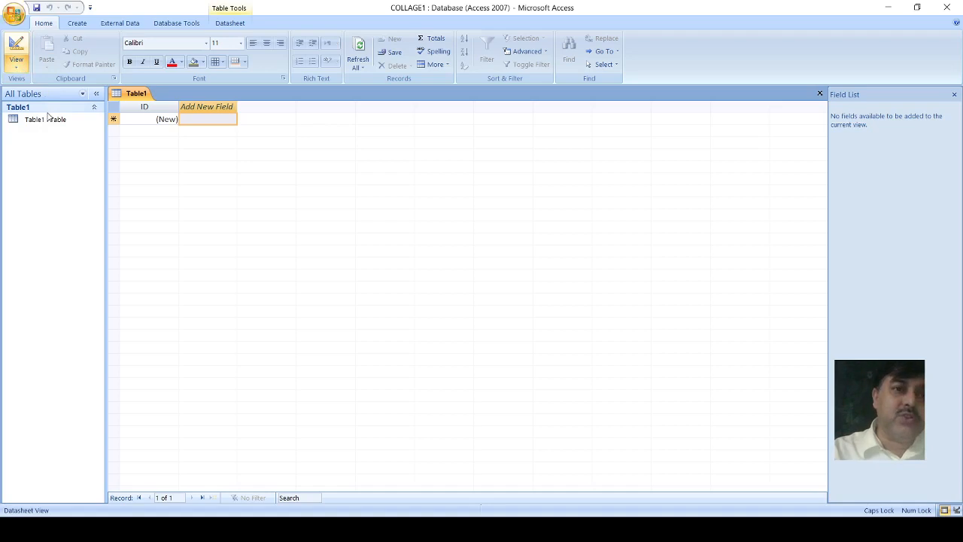
pyautogui.click(76, 23)
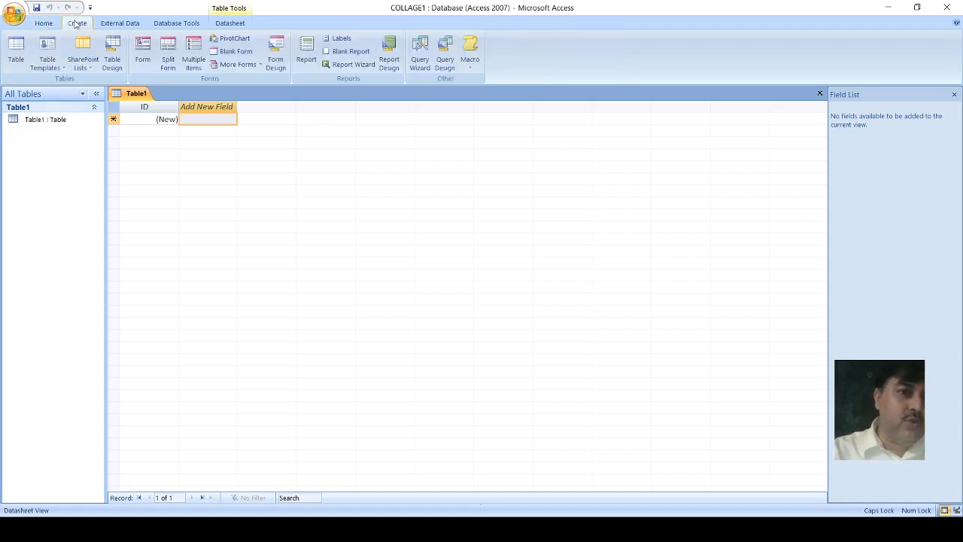
pyautogui.click(111, 68)
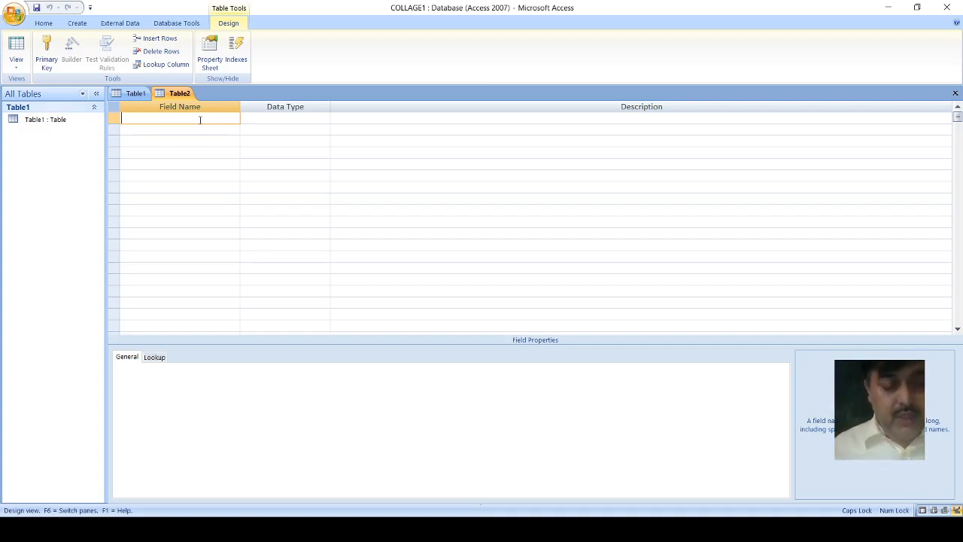
# Step: Name the first field of the new table REG_NO
pyautogui.write('REG')
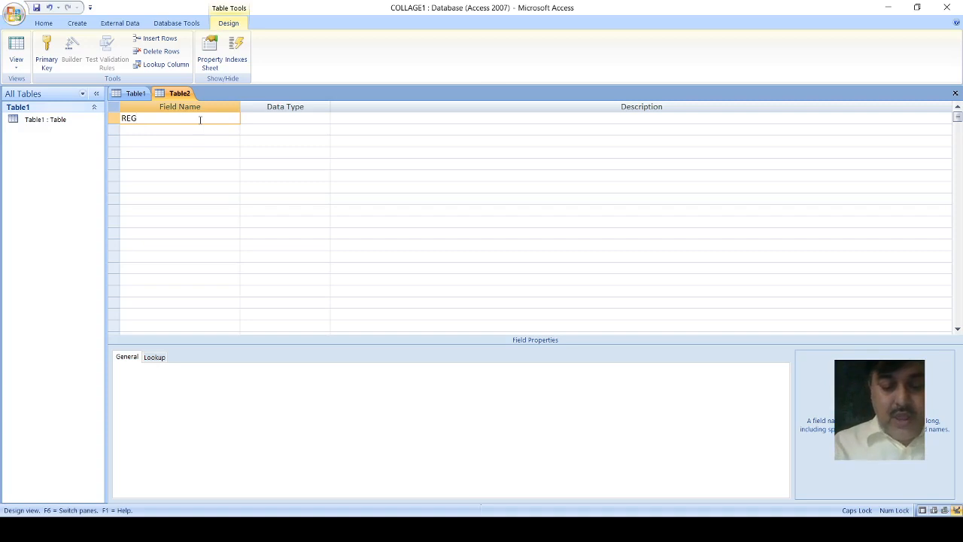
pyautogui.write('_')
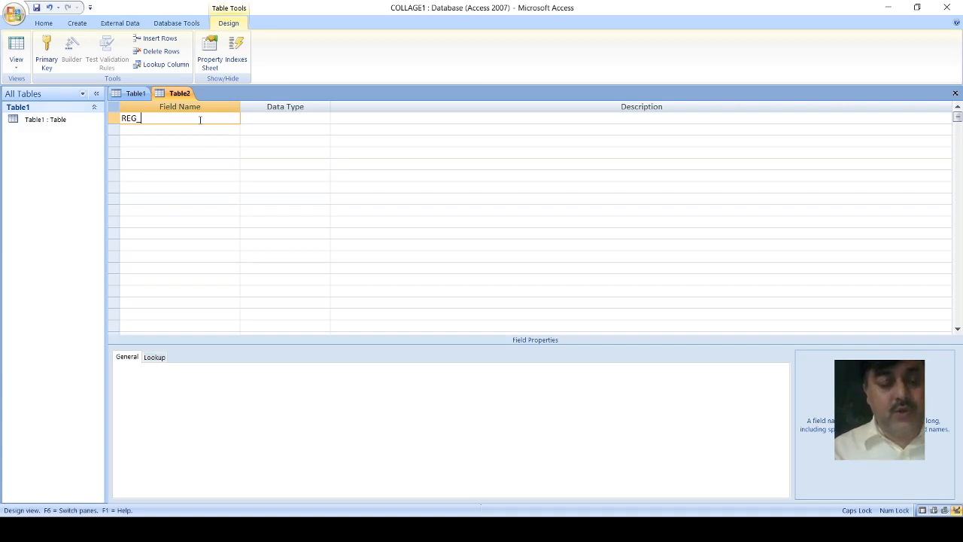
pyautogui.write('NO')
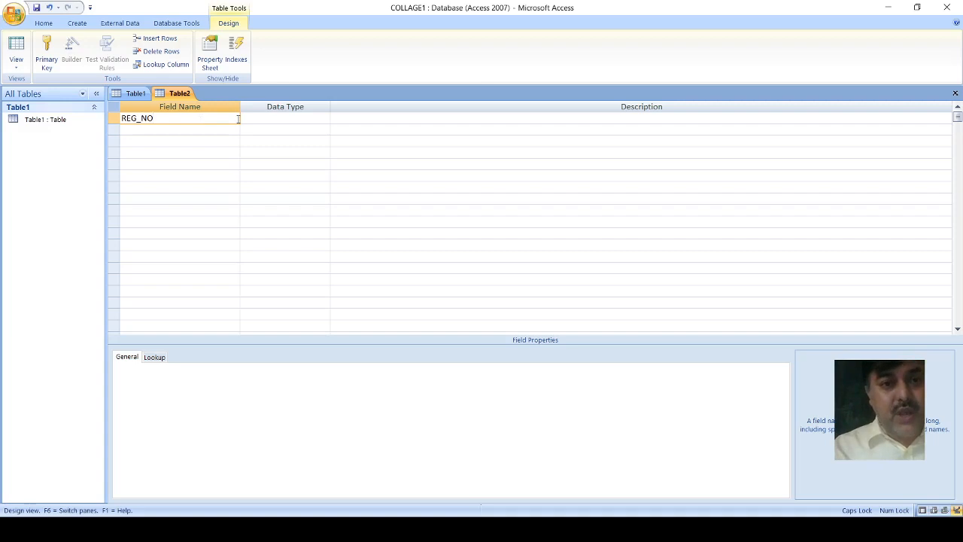
# Step: Set the REG_NO field's data type to Number and its field size to Long Integer
pyautogui.click(265, 120)
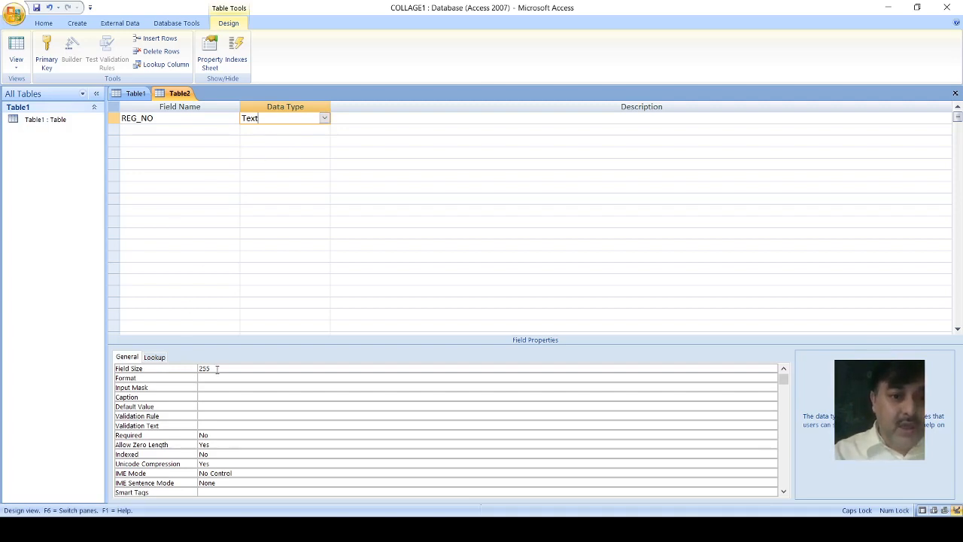
pyautogui.doubleClick(215, 368)
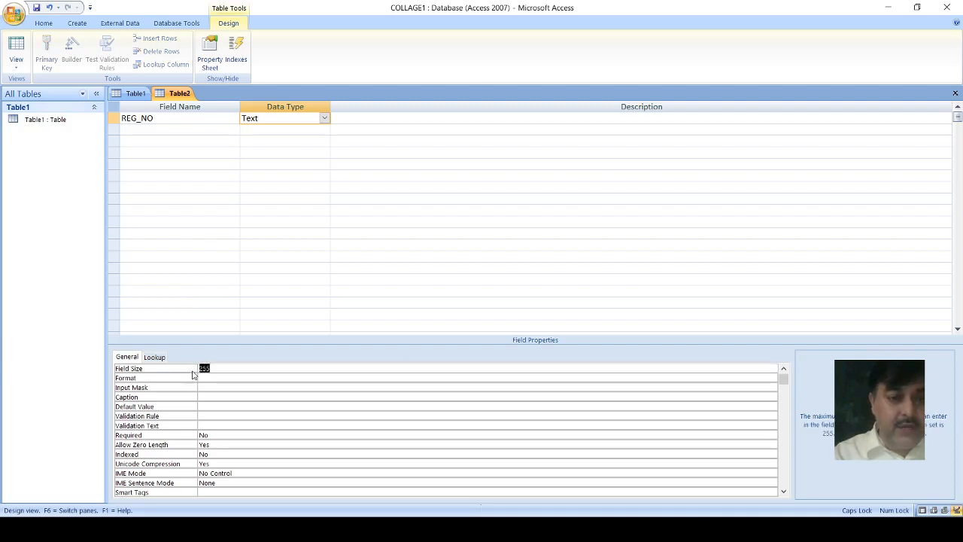
pyautogui.click(325, 120)
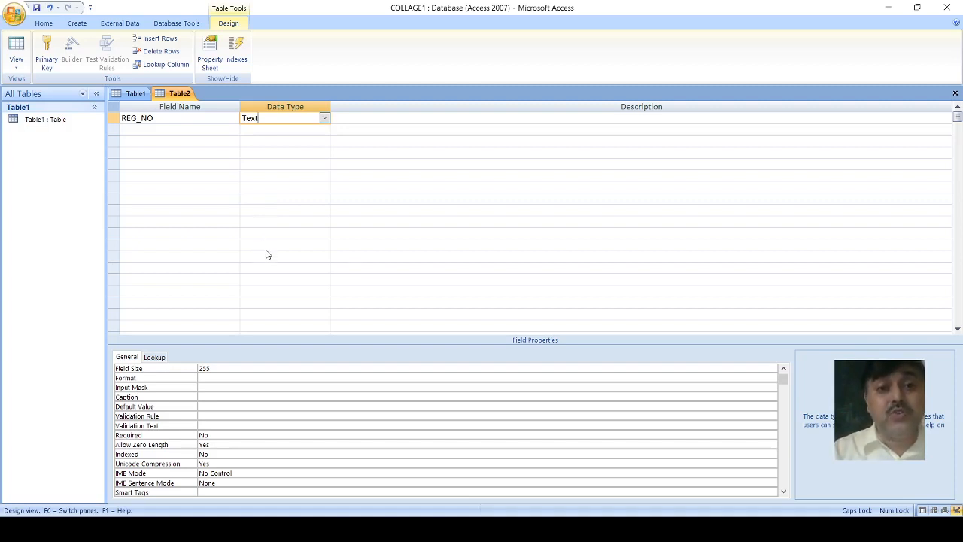
pyautogui.click(260, 152)
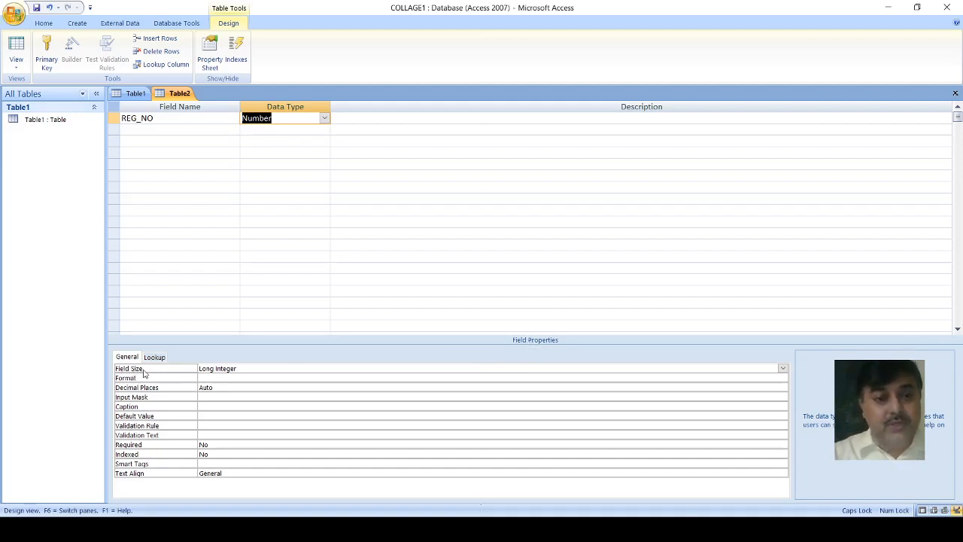
pyautogui.click(256, 366)
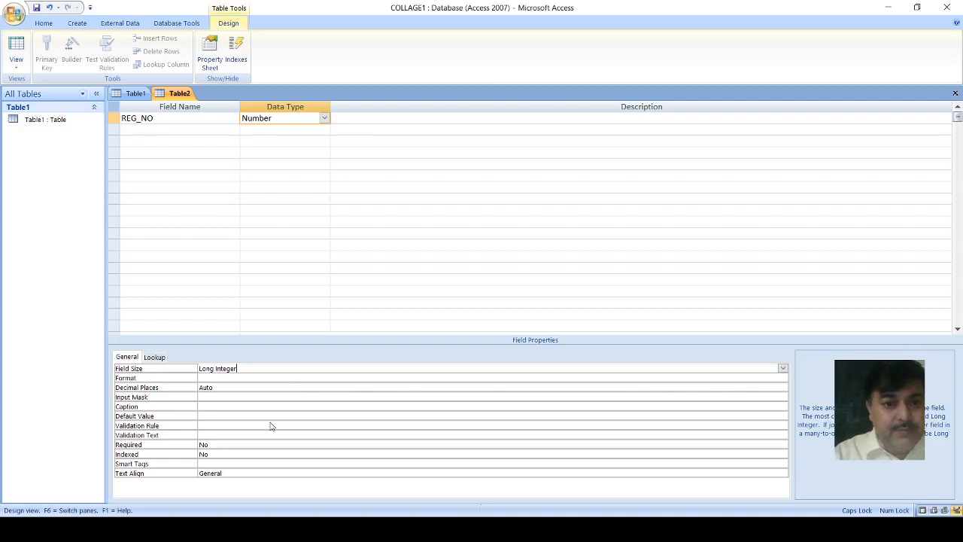
pyautogui.click(234, 404)
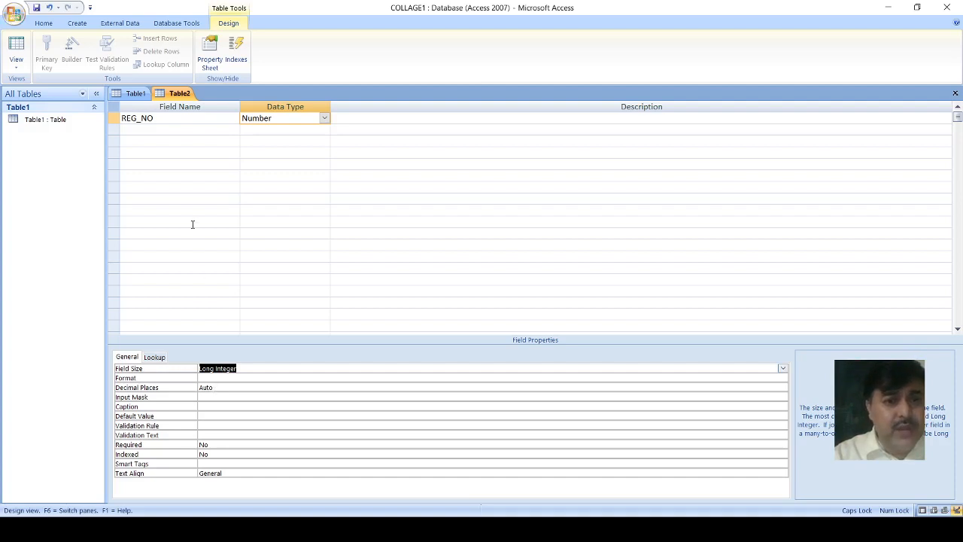
# Step: Add a second field named STUDENT_NAME with the data type Text below REG_NO
pyautogui.click(135, 131)
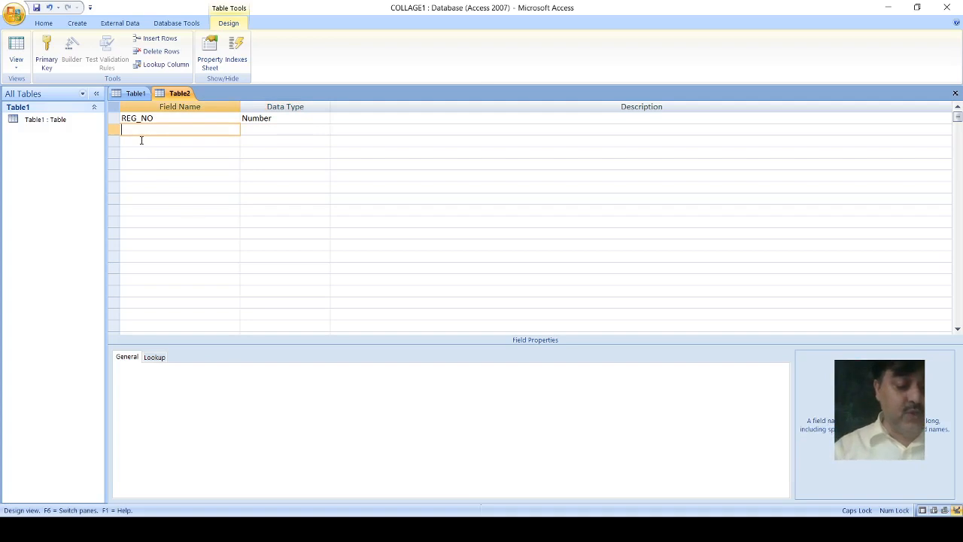
pyautogui.write('s')
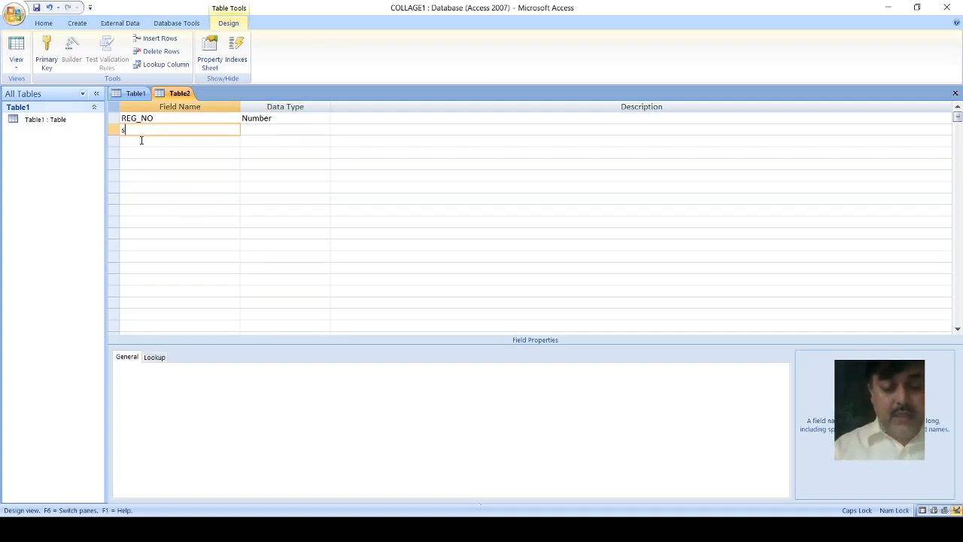
pyautogui.press('BackSpace')
pyautogui.write('ST')
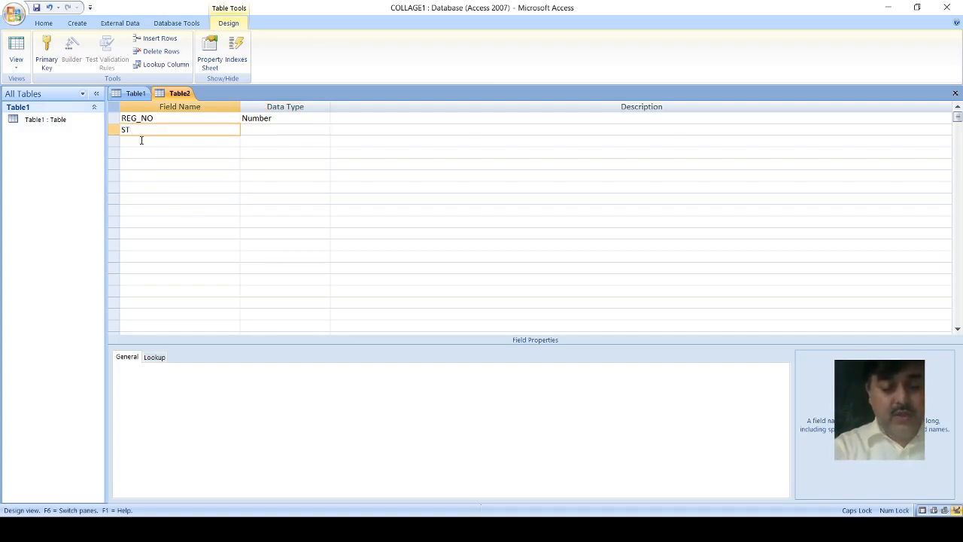
pyautogui.write('UE')
pyautogui.press('BackSpace')
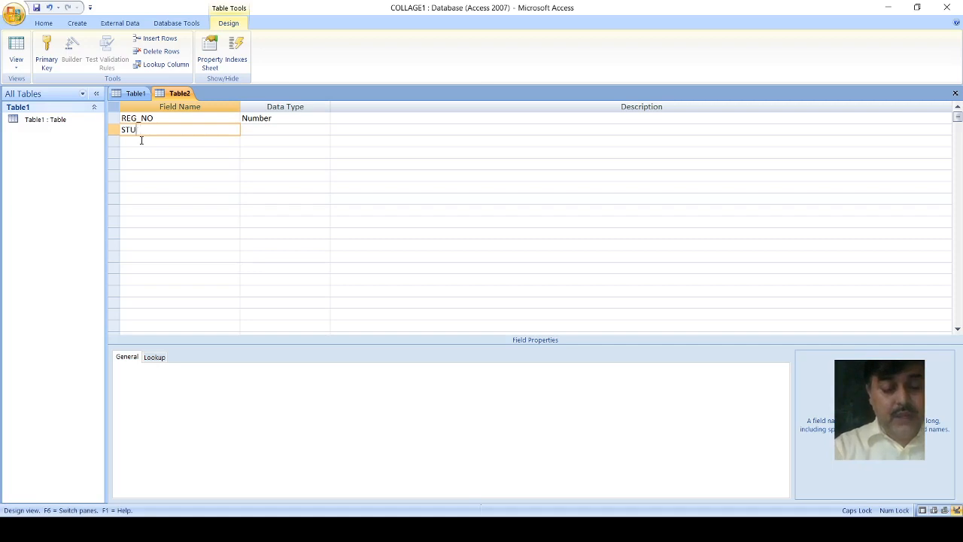
pyautogui.write('DENT')
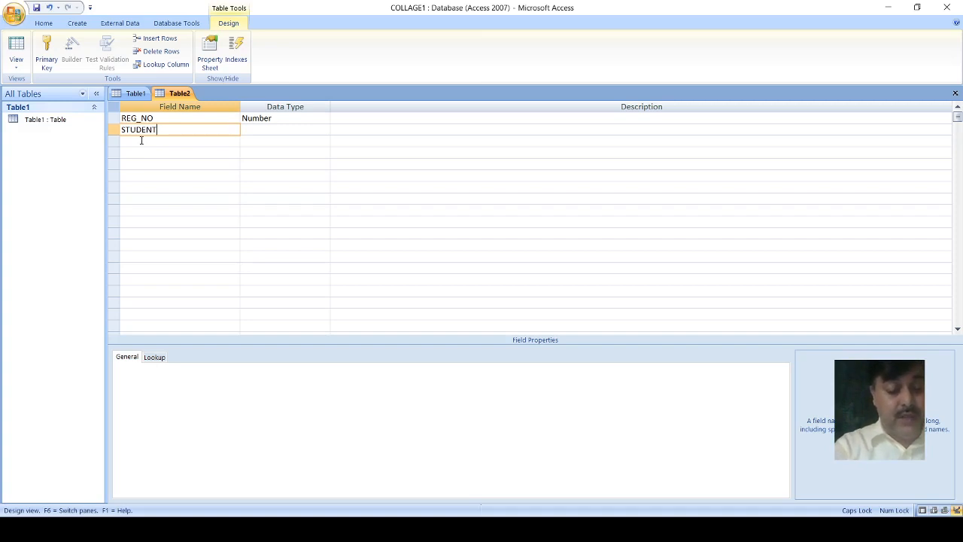
pyautogui.write('NAME')
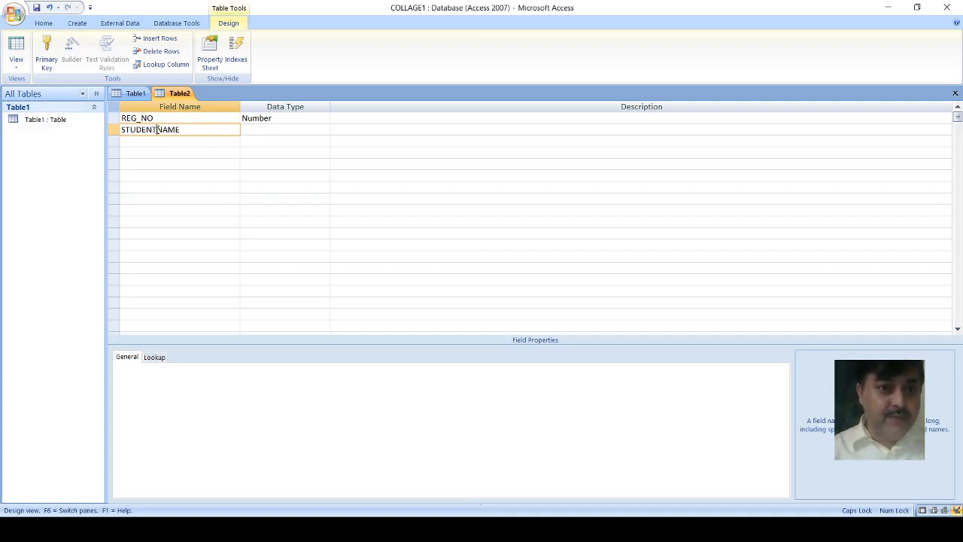
pyautogui.write('_')
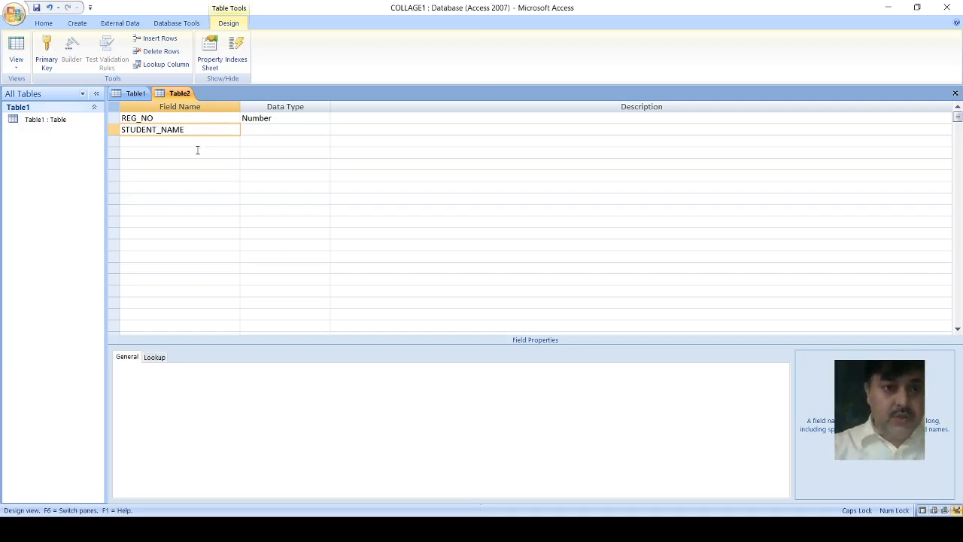
pyautogui.click(256, 129)
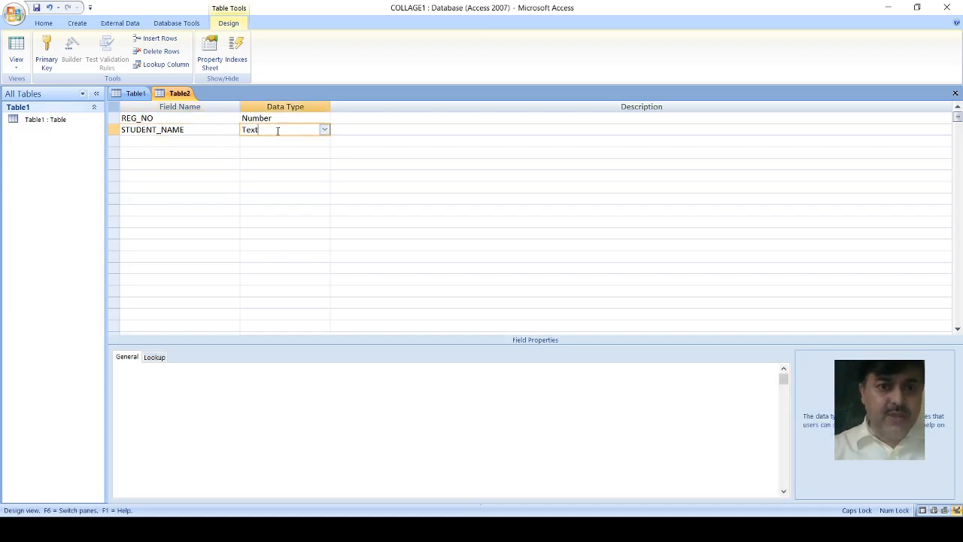
# Step: Keep Text as the STUDENT_NAME field's data type and set its field size to 15
pyautogui.click(325, 132)
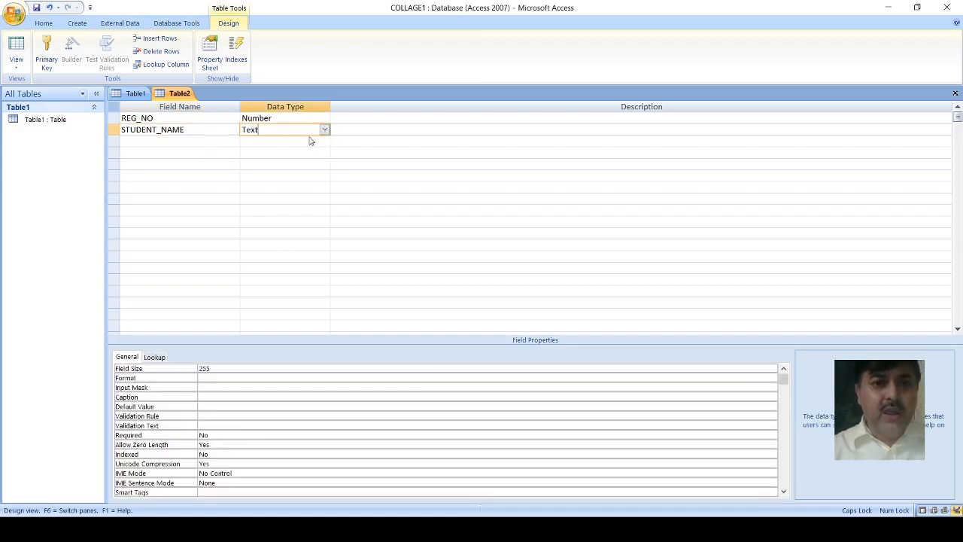
pyautogui.click(296, 142)
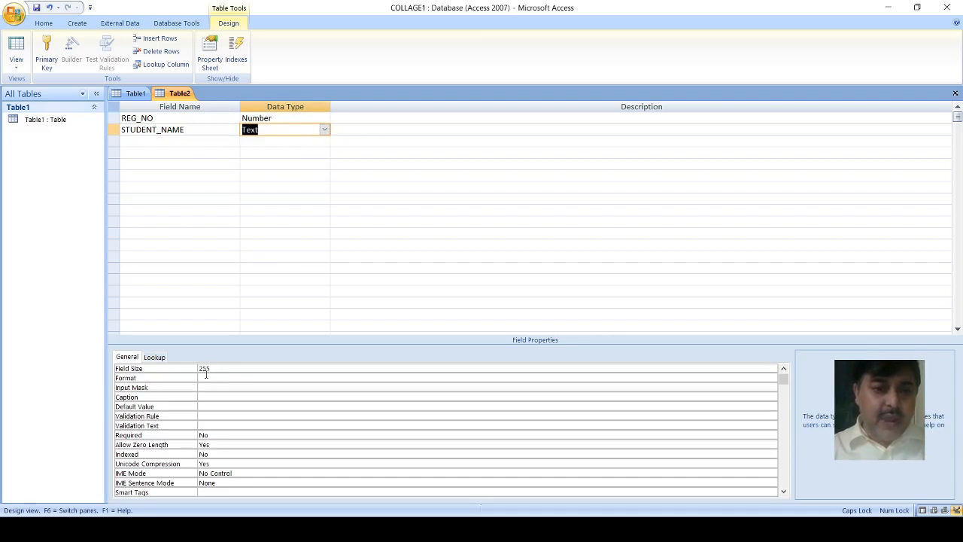
pyautogui.click(209, 369)
pyautogui.moveTo(209, 368); pyautogui.dragTo(198, 370)
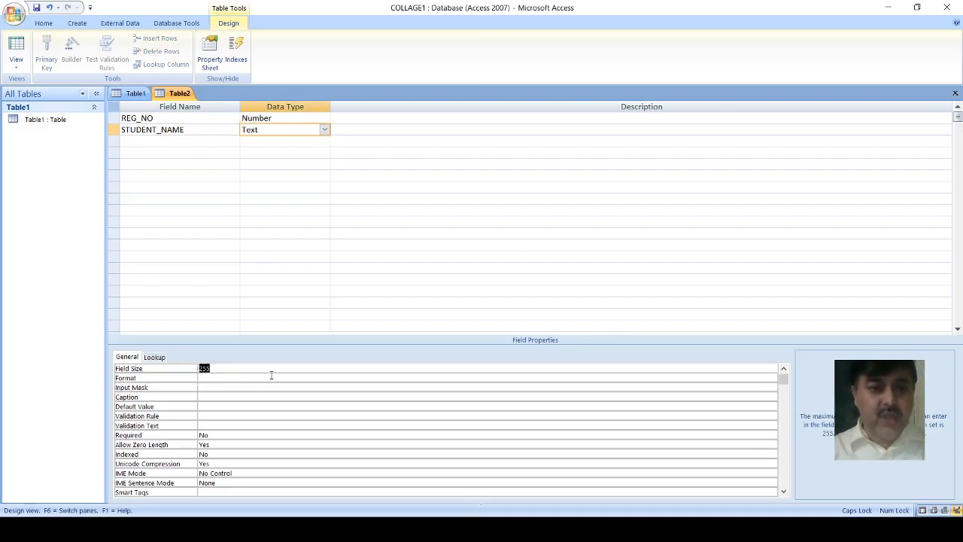
pyautogui.write('15')
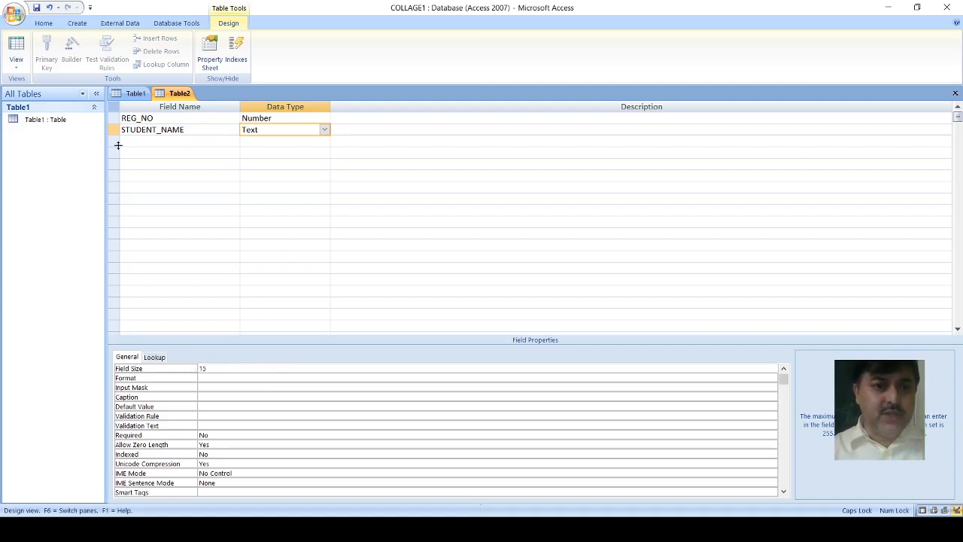
# Step: Add a third field named ADDRESS with the data type Text and a field size of 20
pyautogui.click(133, 141)
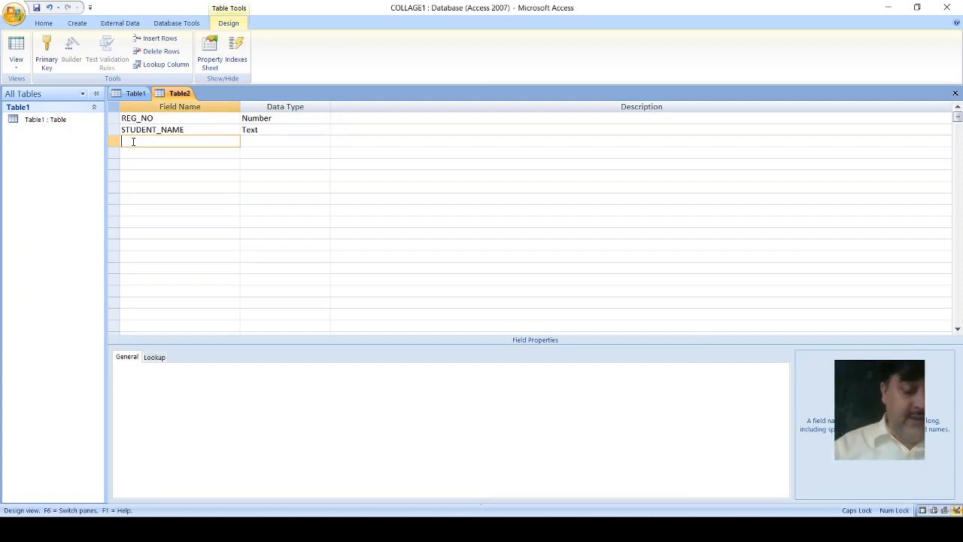
pyautogui.write('AD')
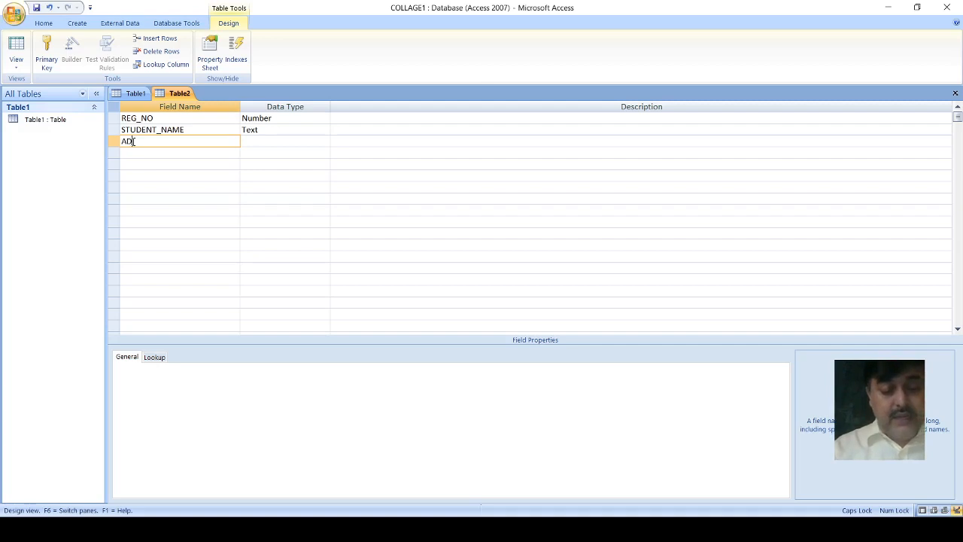
pyautogui.write('DRESS')
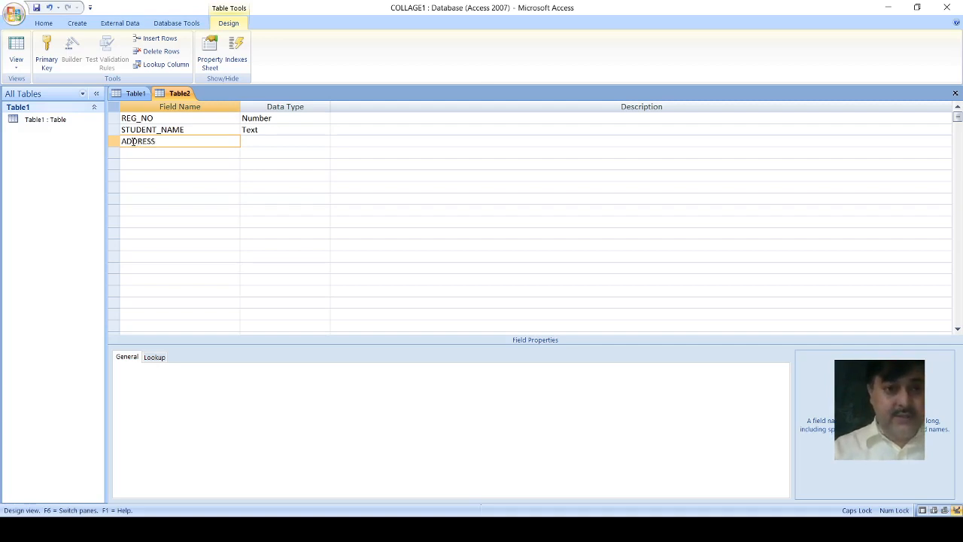
pyautogui.click(271, 141)
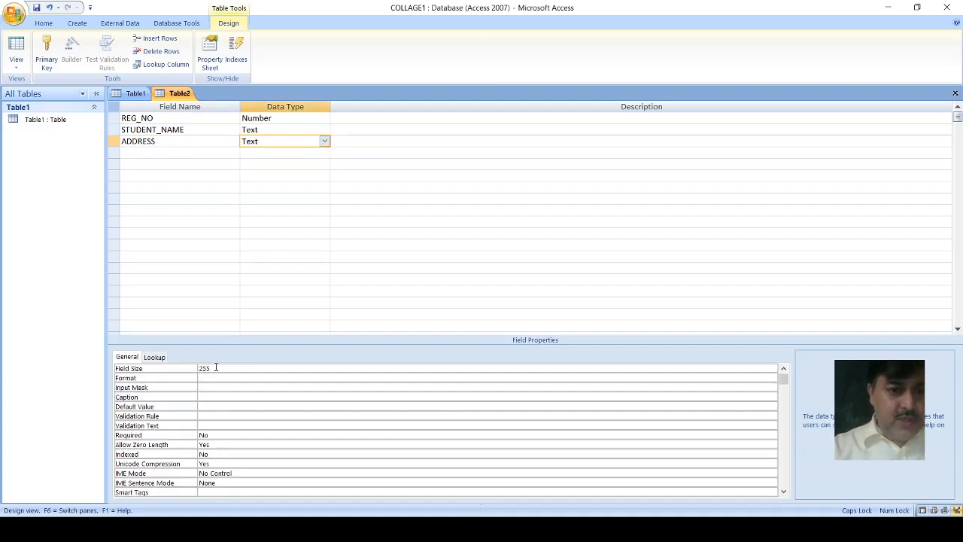
pyautogui.moveTo(213, 368); pyautogui.dragTo(175, 366)
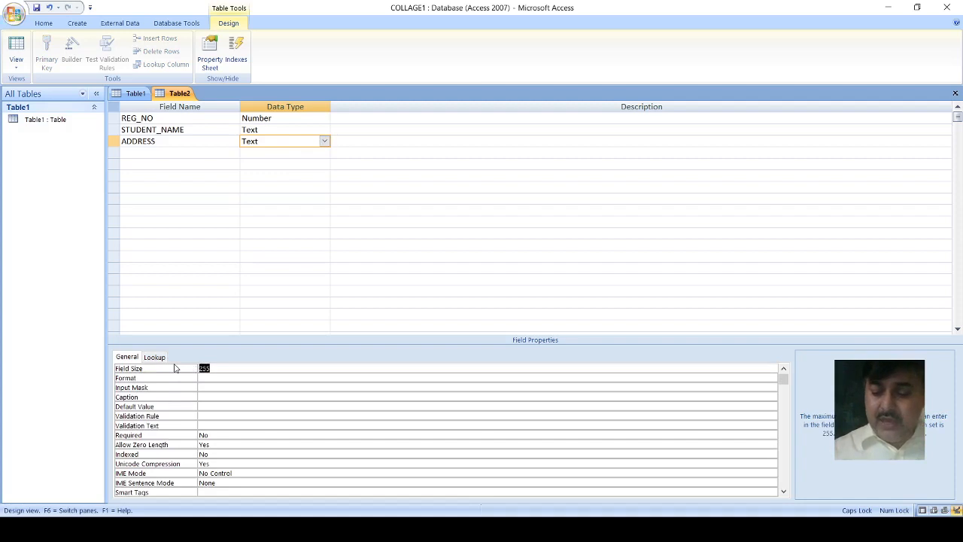
pyautogui.write('20')
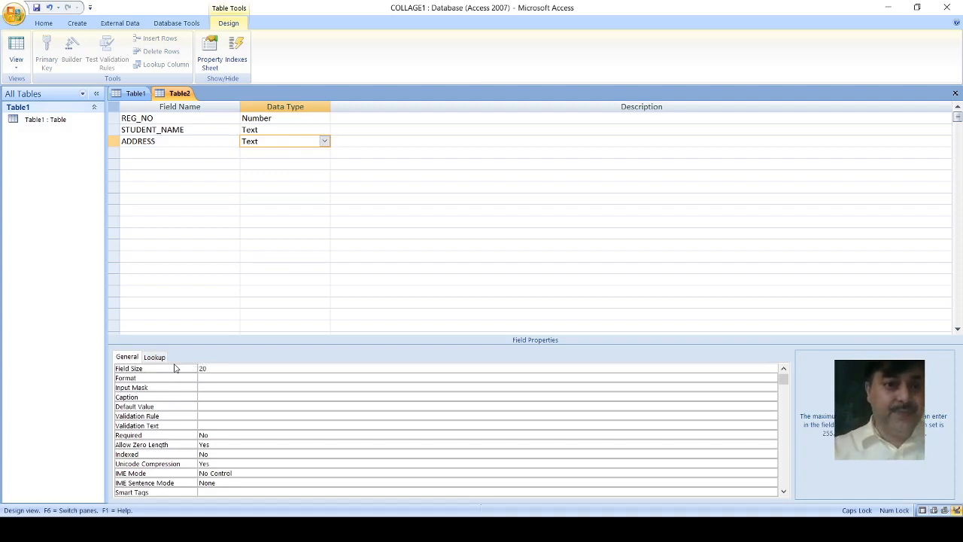
# Step: Add a fourth field named DATE_OF_BIRTH below ADDRESS
pyautogui.click(138, 152)
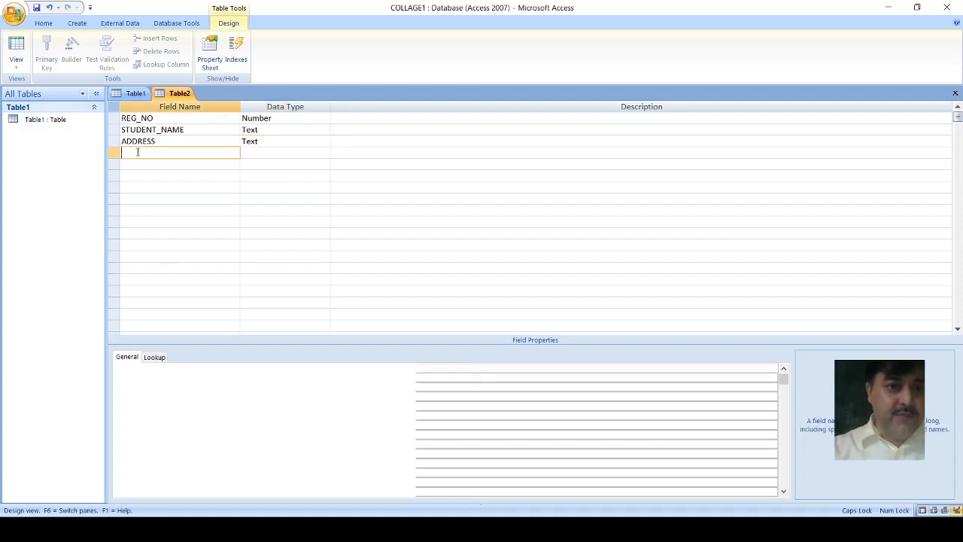
pyautogui.write('DA')
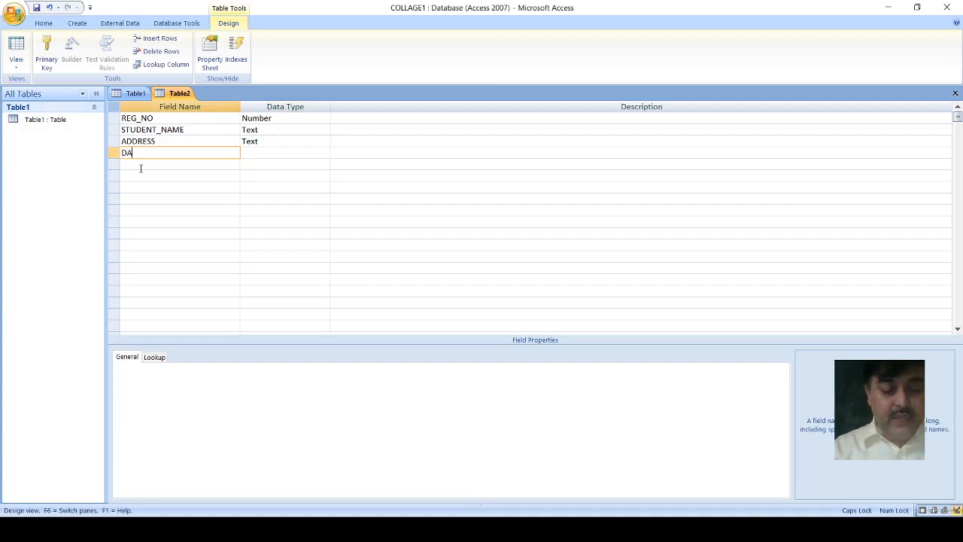
pyautogui.write('TE_')
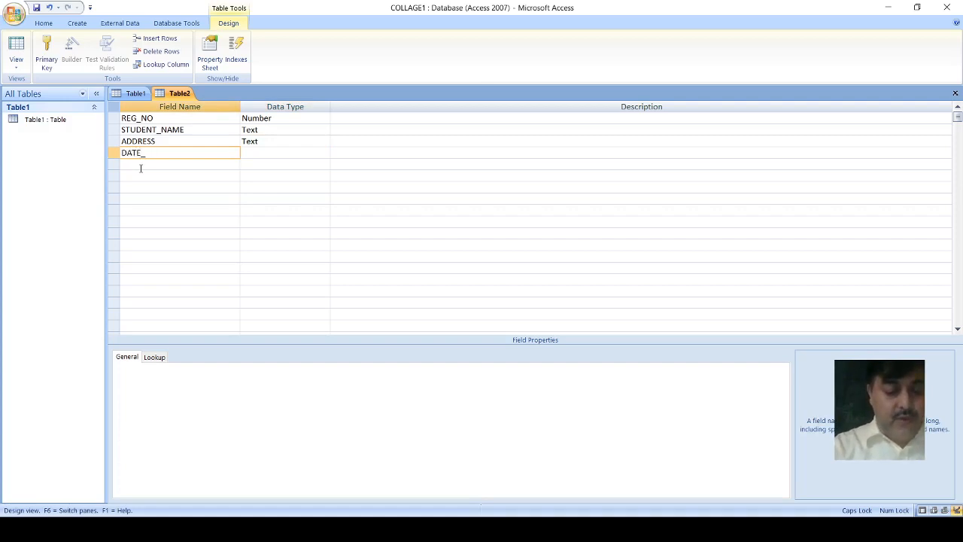
pyautogui.write('OF_')
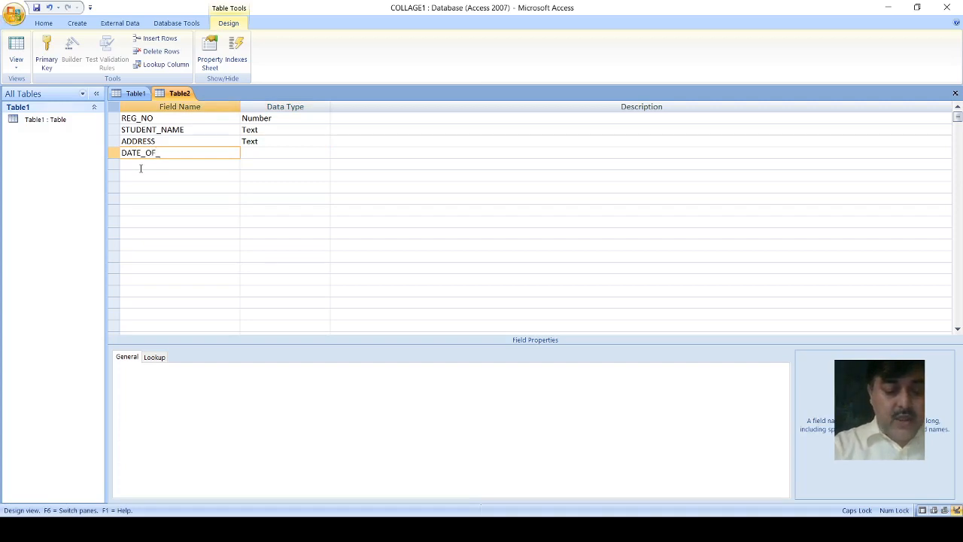
pyautogui.write('BIRTH')
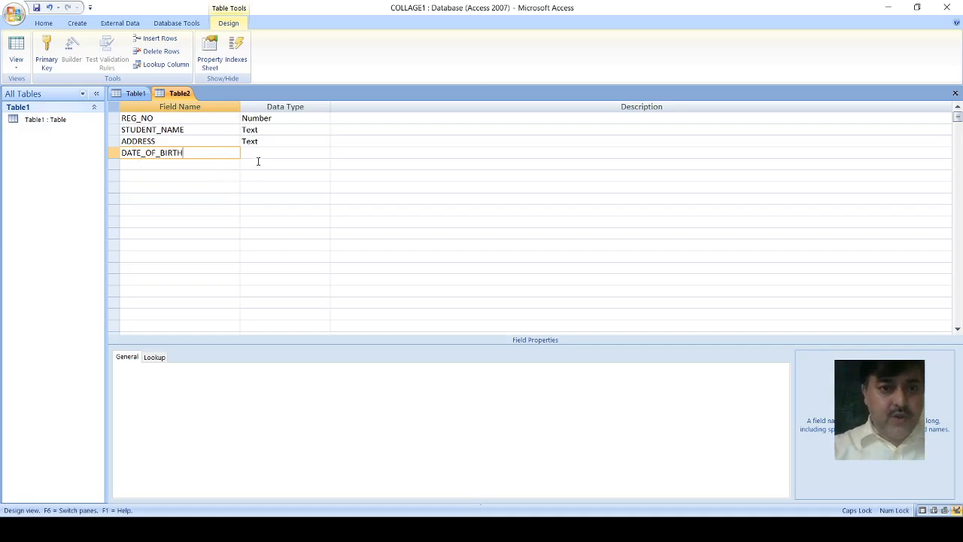
# Step: Set the DATE_OF_BIRTH field's data type to Date/Time and its format to Short Date
pyautogui.click(307, 158)
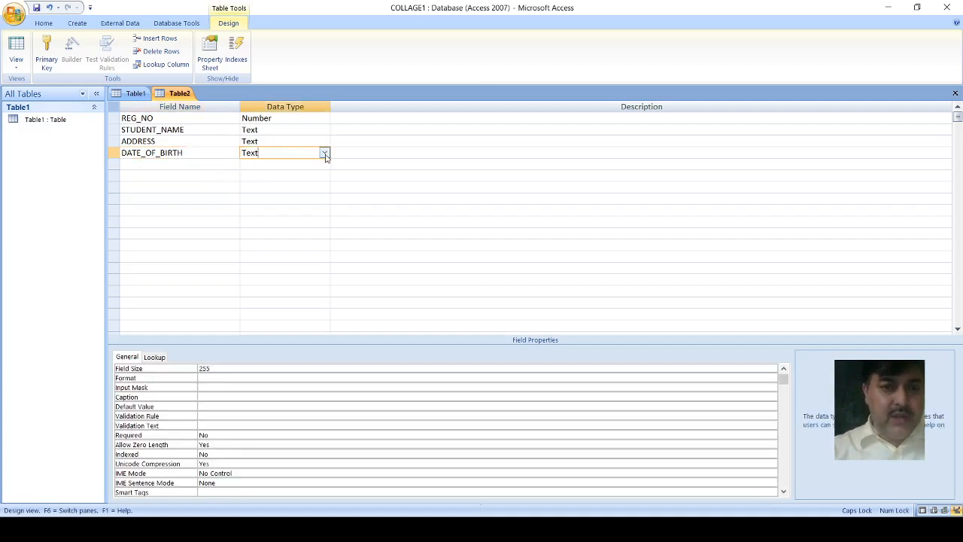
pyautogui.write('d')
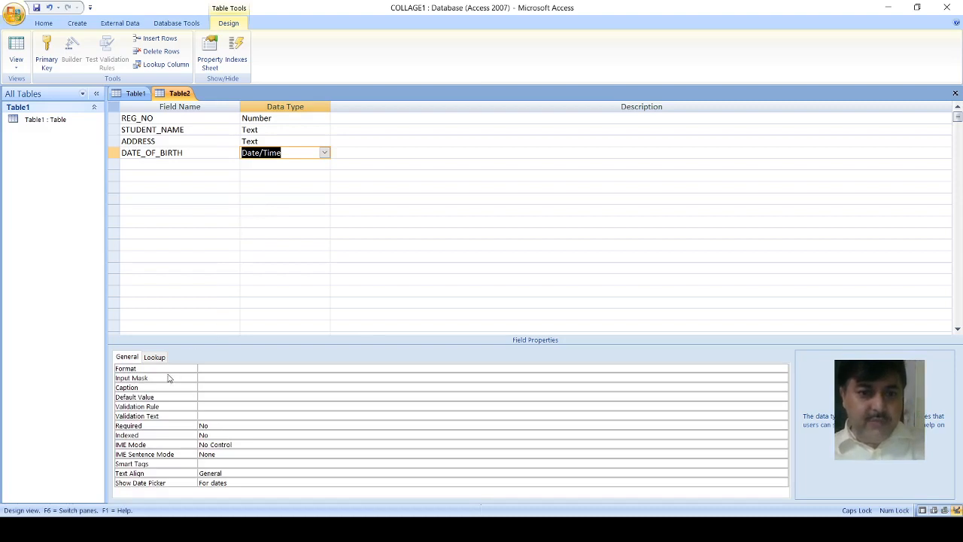
pyautogui.click(290, 368)
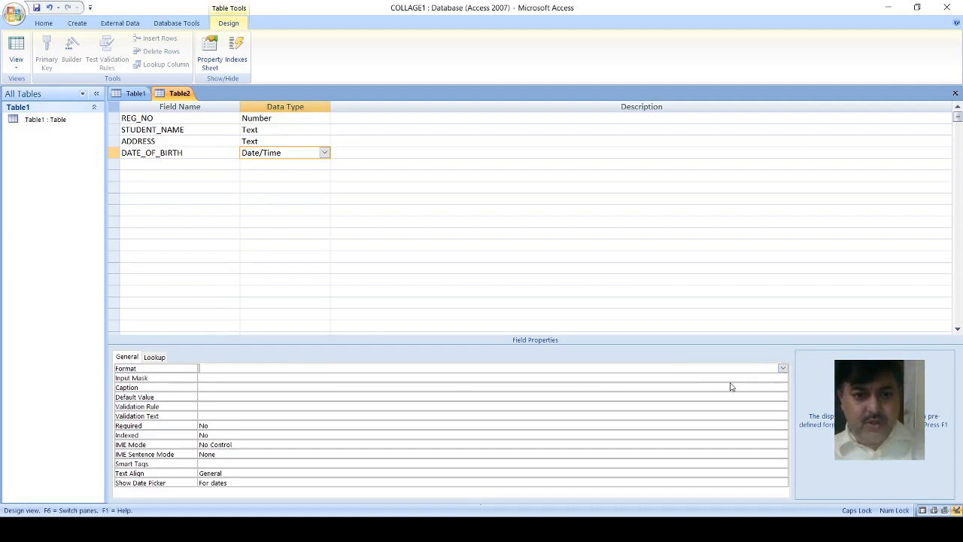
pyautogui.click(273, 404)
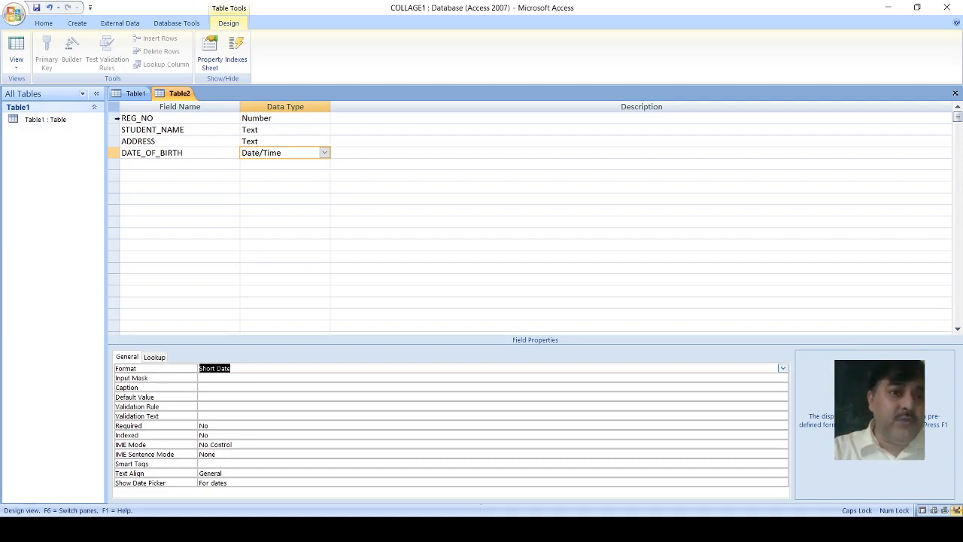
# Step: Make REG_NO the primary key, and close the table, saving it under the name STUDENTS1
pyautogui.click(113, 118)
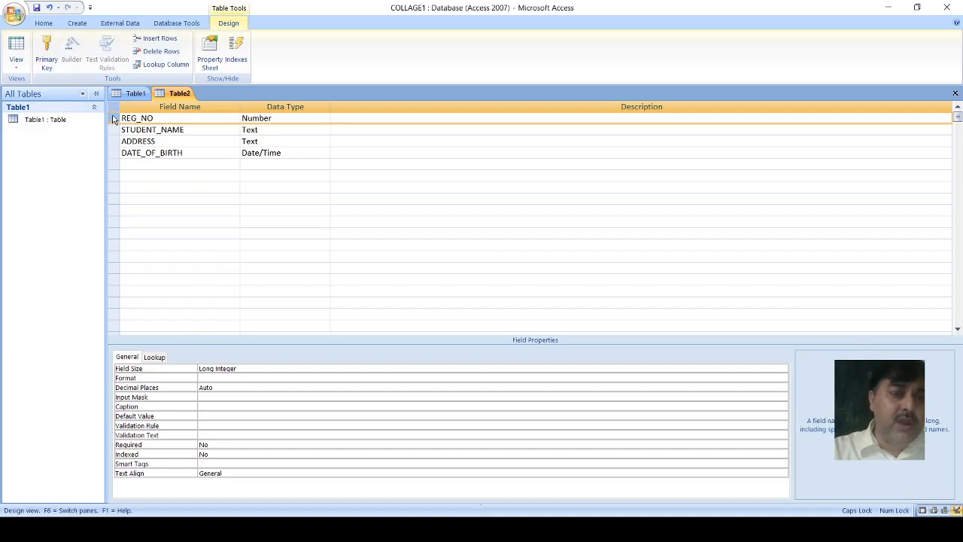
pyautogui.click(112, 119)
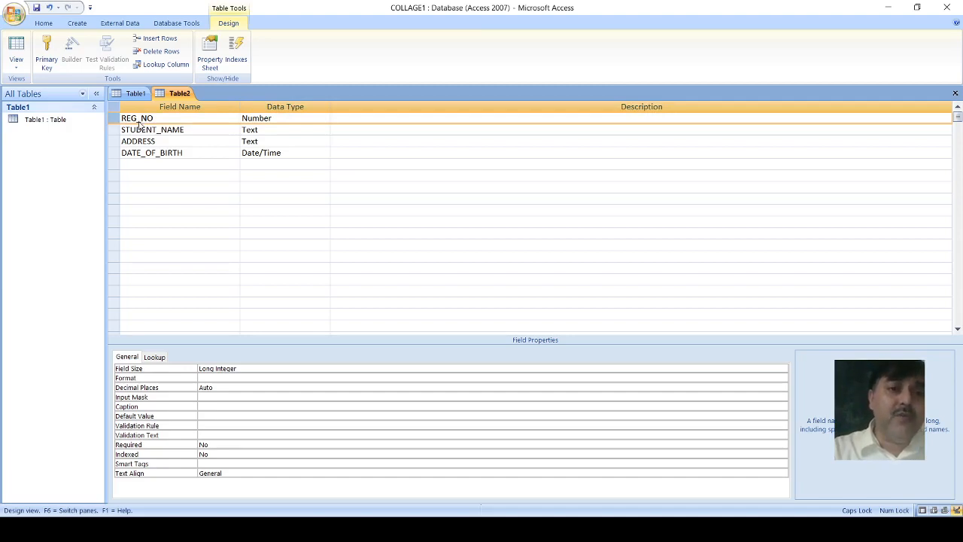
pyautogui.click(47, 53)
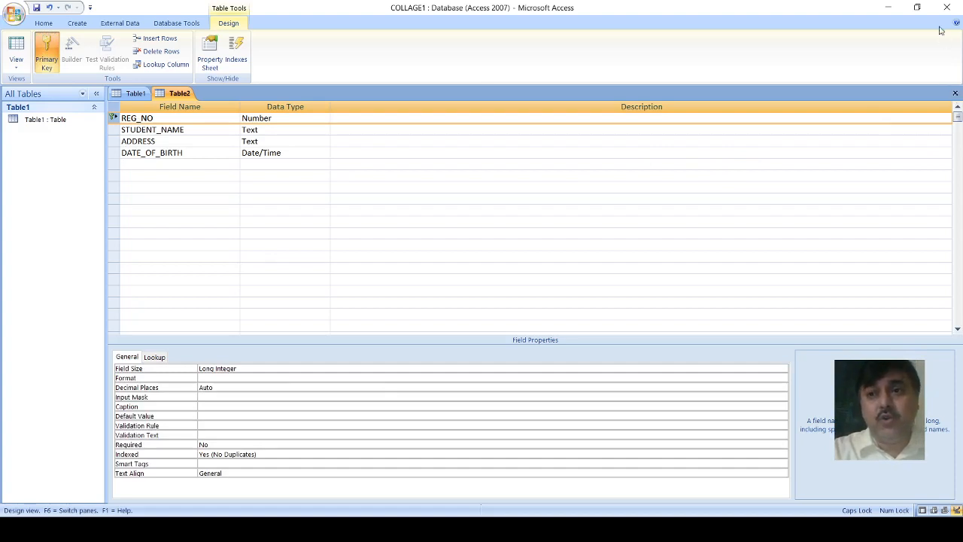
pyautogui.click(954, 94)
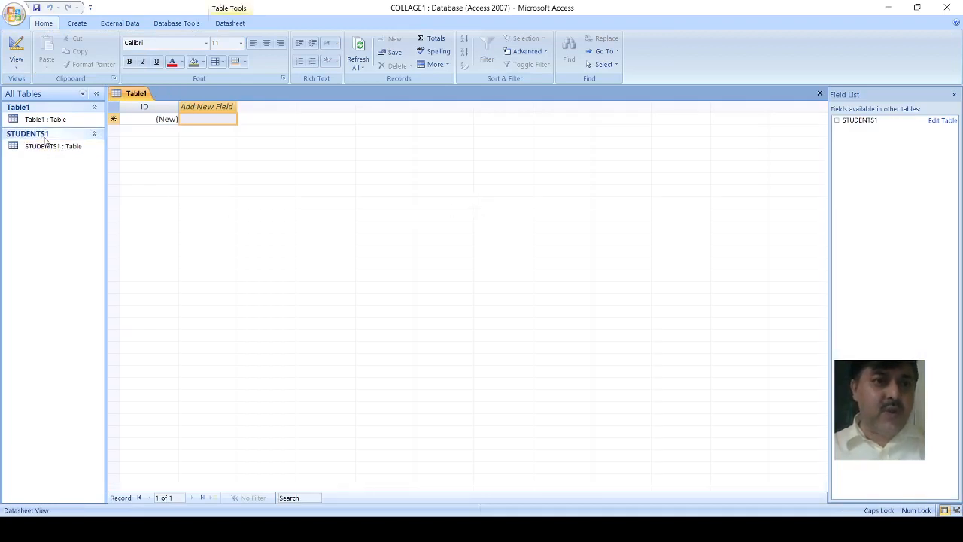
# Step: Close the empty Table1 and delete it from the database
pyautogui.click(81, 120)
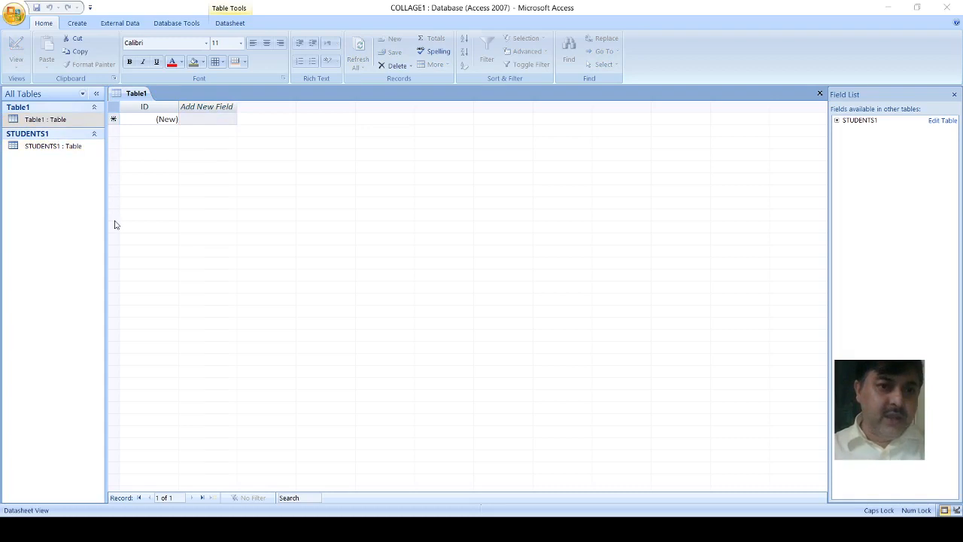
pyautogui.click(599, 247)
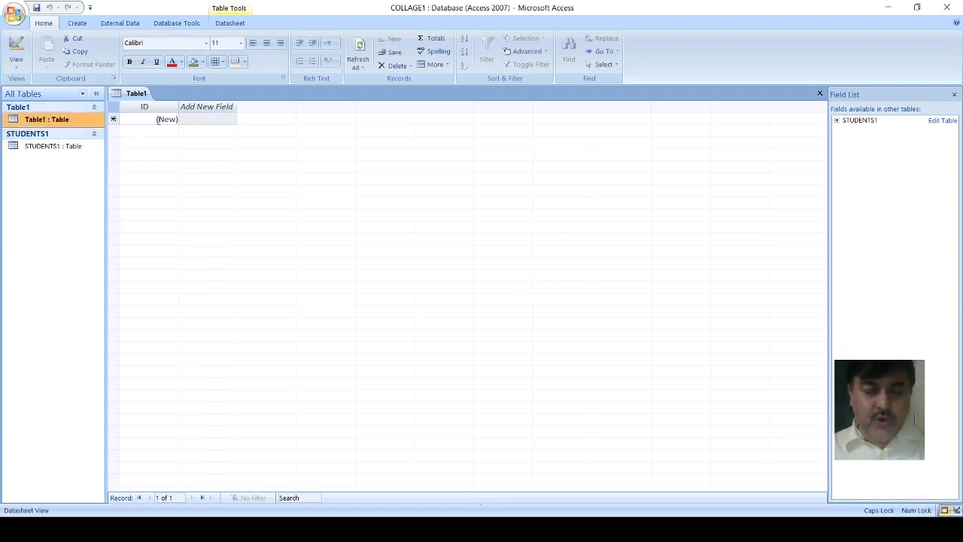
pyautogui.click(819, 94)
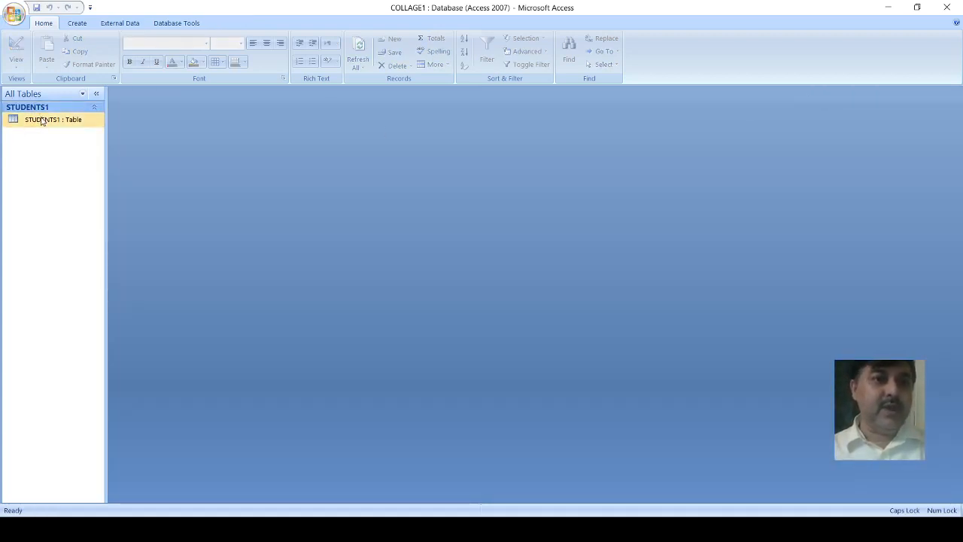
# Step: Open the STUDENTS1 table and enter the first student's registration number in the REG_NO field
pyautogui.doubleClick(41, 120)
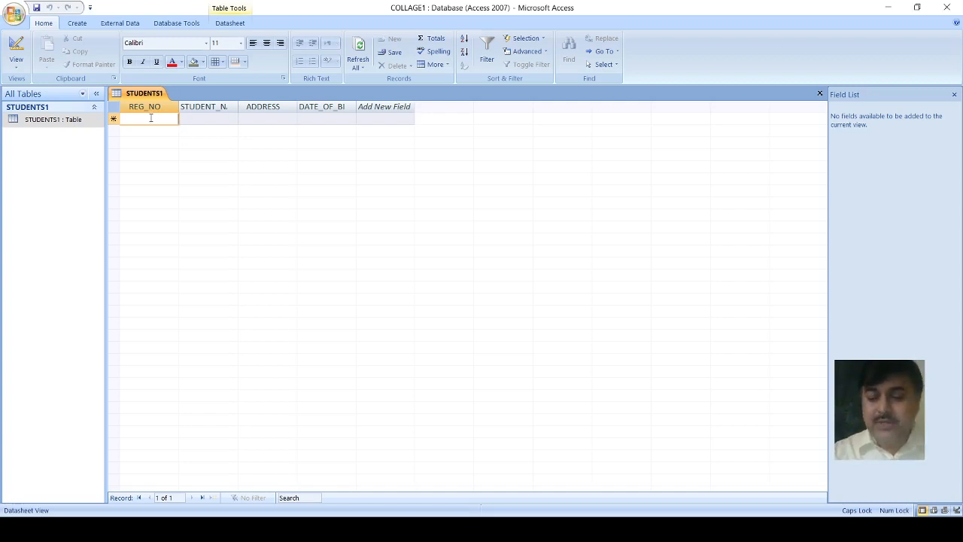
pyautogui.write('121')
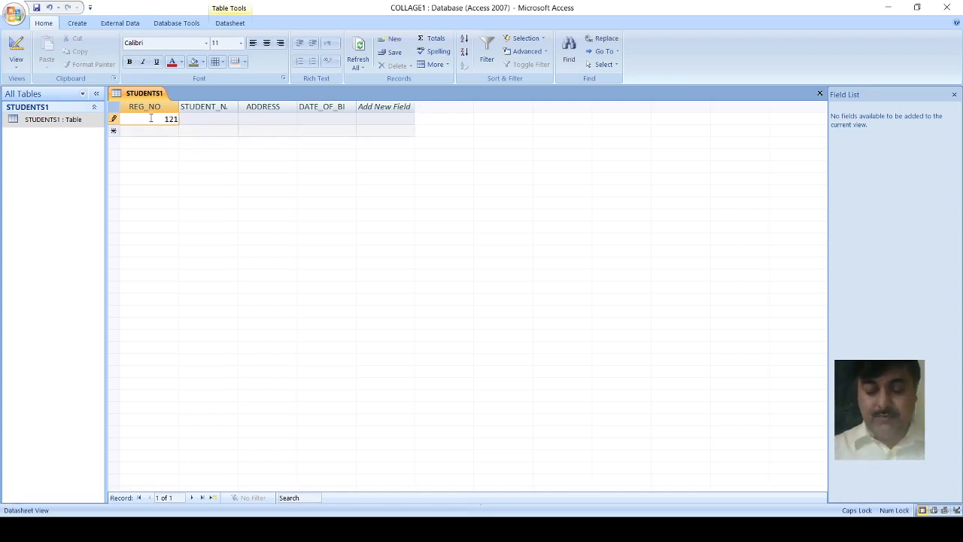
pyautogui.press('Tab')
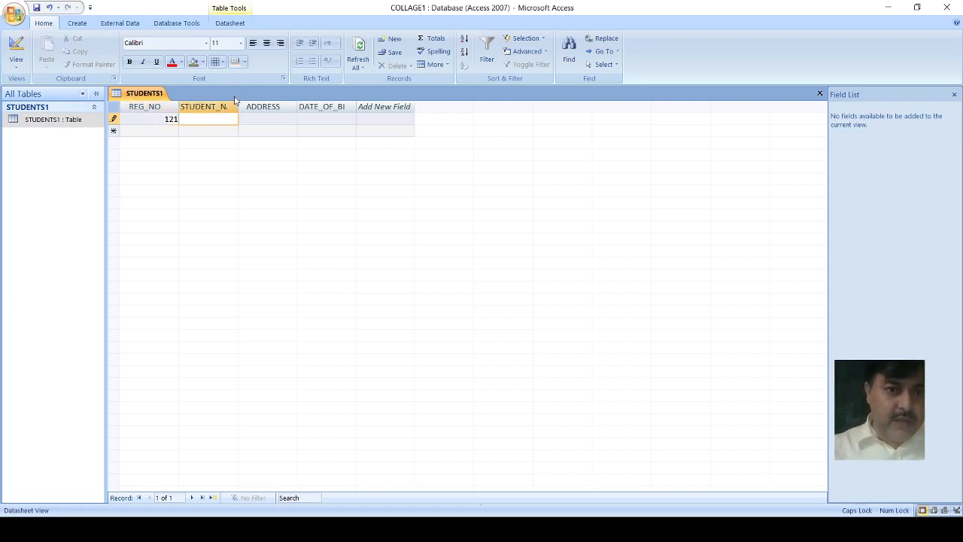
# Step: Widen the STUDENT_NAME, ADDRESS and DATE_OF_BIRTH columns to fit their full headings
pyautogui.moveTo(237, 106); pyautogui.dragTo(254, 107)
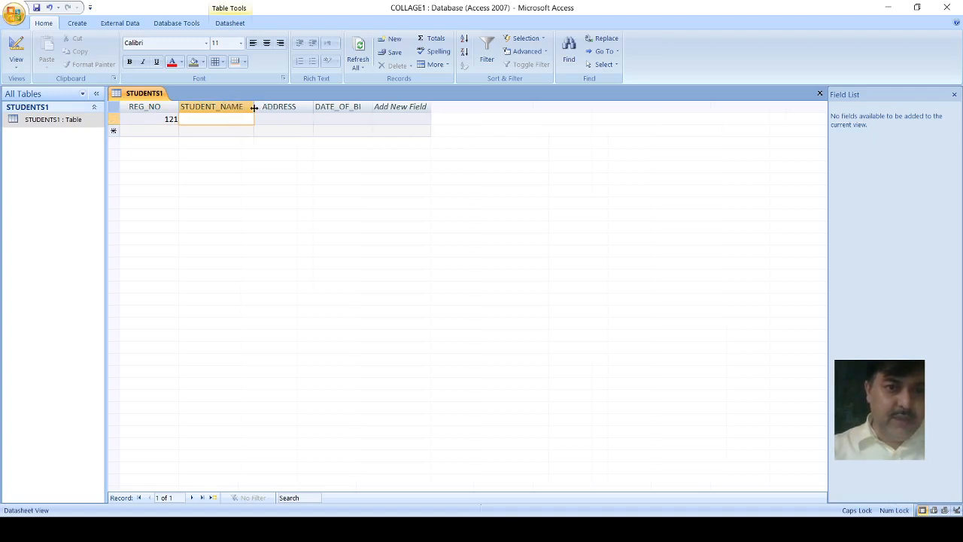
pyautogui.moveTo(313, 102); pyautogui.dragTo(330, 101)
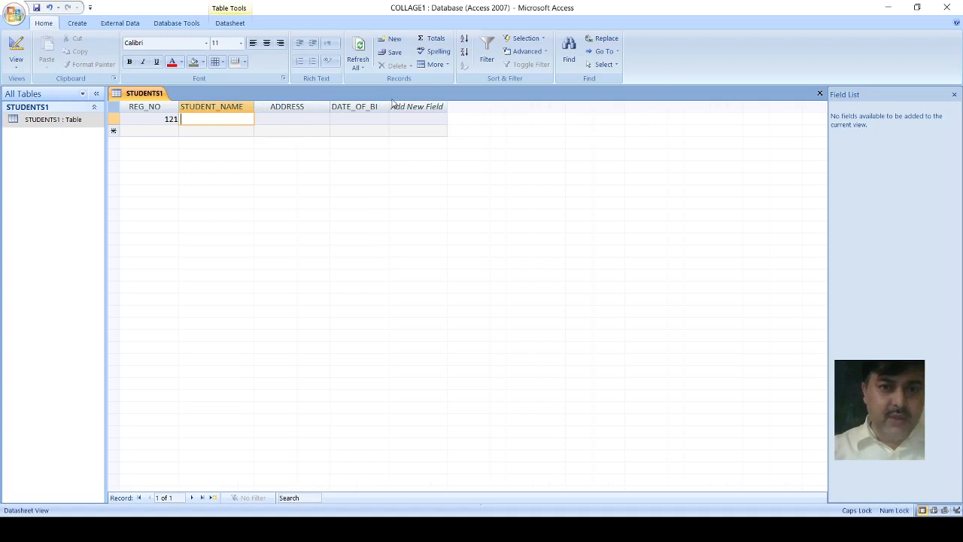
pyautogui.moveTo(389, 105); pyautogui.dragTo(411, 106)
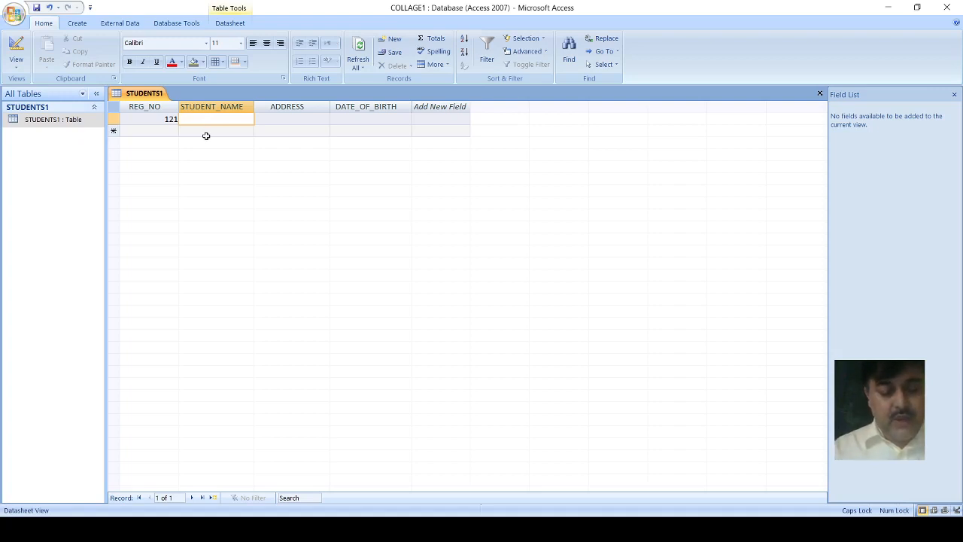
pyautogui.write('rA')
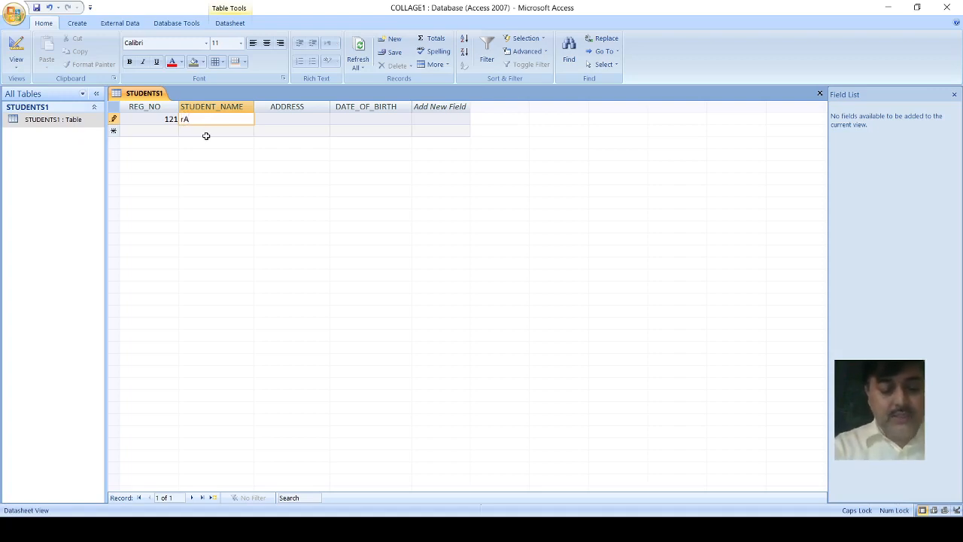
pyautogui.write('J')
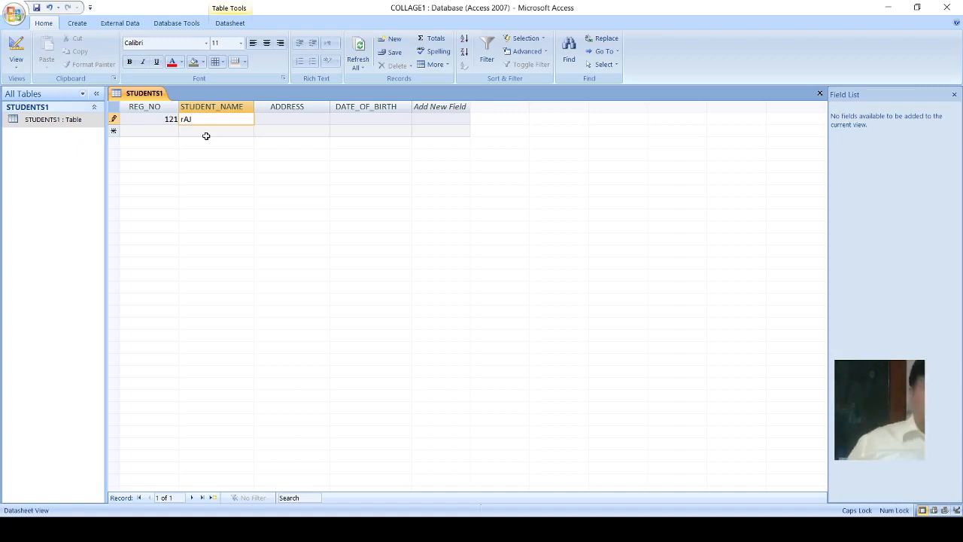
pyautogui.press('BackSpace')
pyautogui.press('BackSpace')
pyautogui.press('BackSpace')
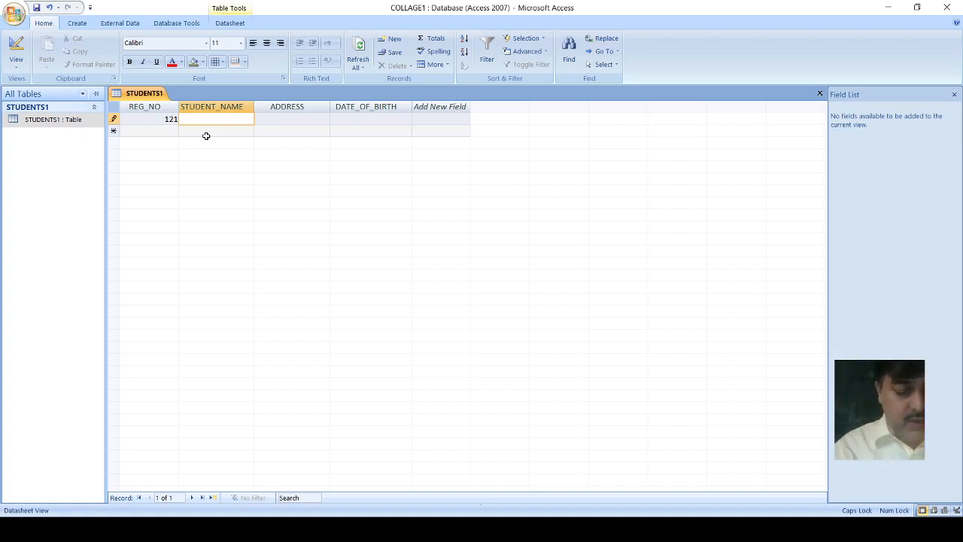
# Step: Enter the first student's full name and address in the STUDENT_NAME and ADDRESS fields
pyautogui.write('RAJ S')
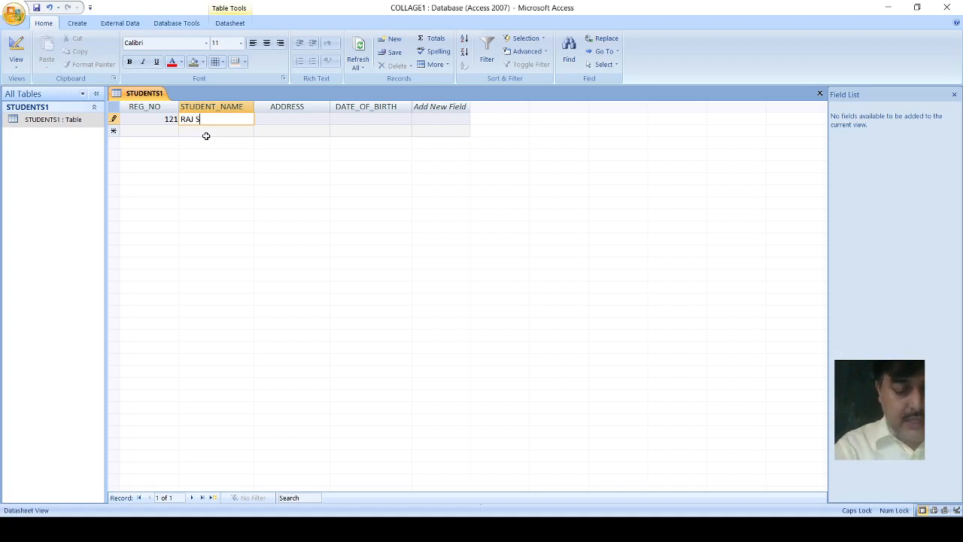
pyautogui.write('INIHANI')
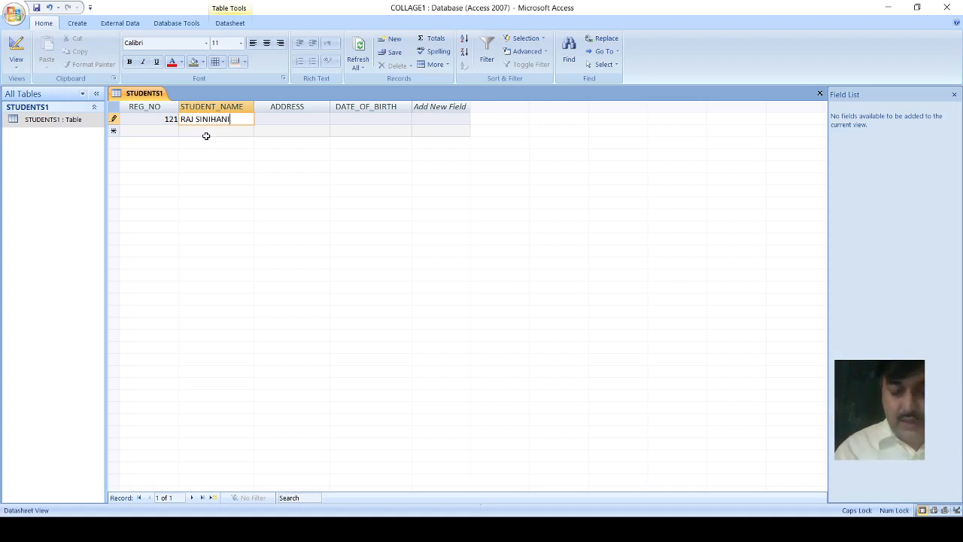
pyautogui.press('Tab')
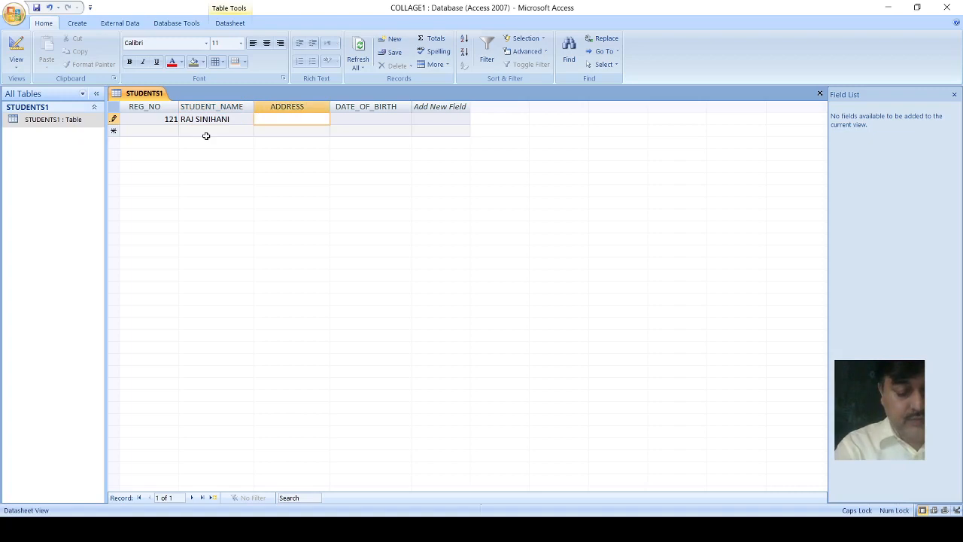
pyautogui.write('GUJ')
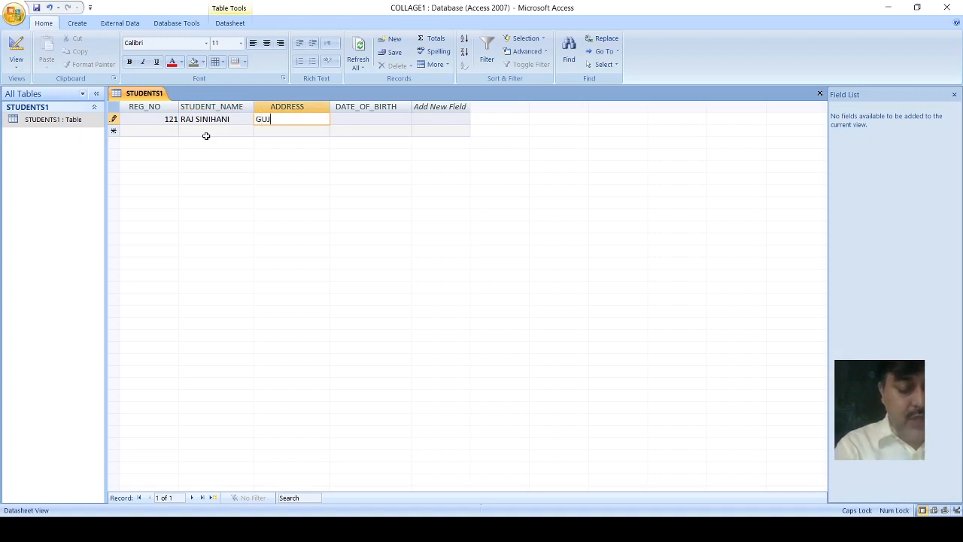
pyautogui.write('RAT')
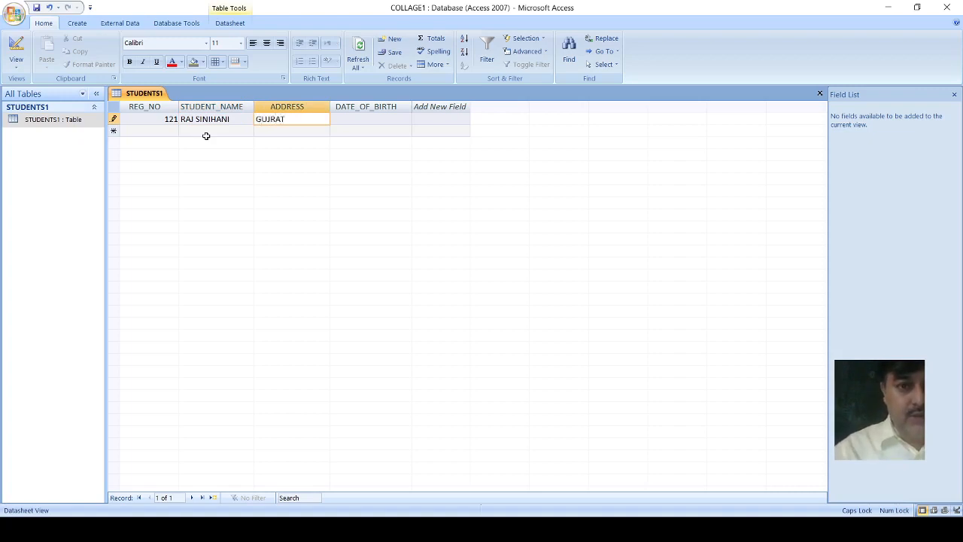
pyautogui.press('Tab')
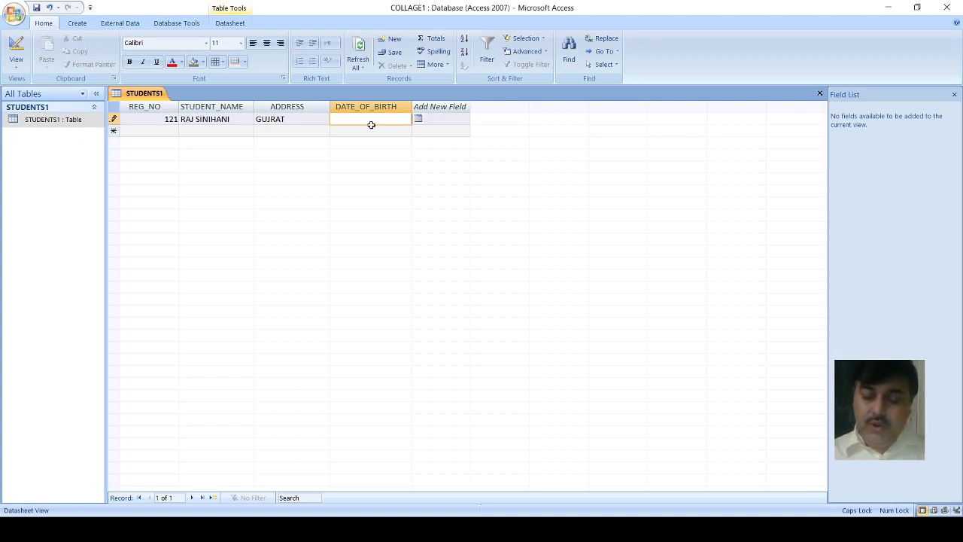
# Step: Enter the first student's date of birth in DATE_OF_BIRTH and complete the record
pyautogui.write('12')
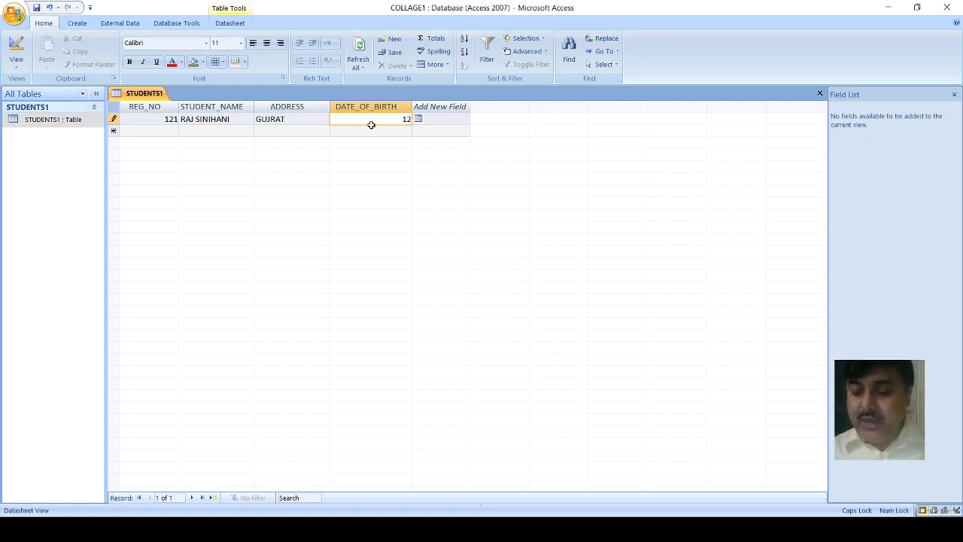
pyautogui.write('/0')
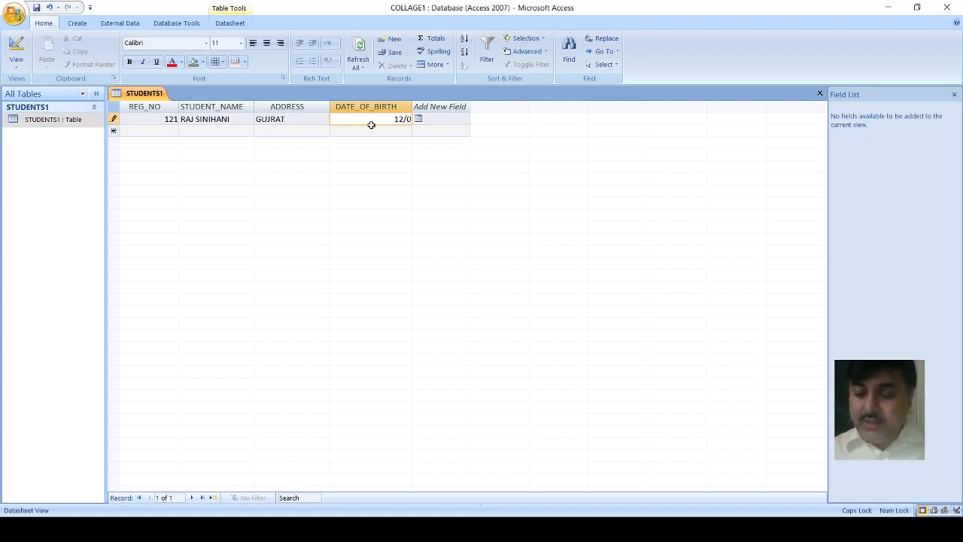
pyautogui.write('6/1')
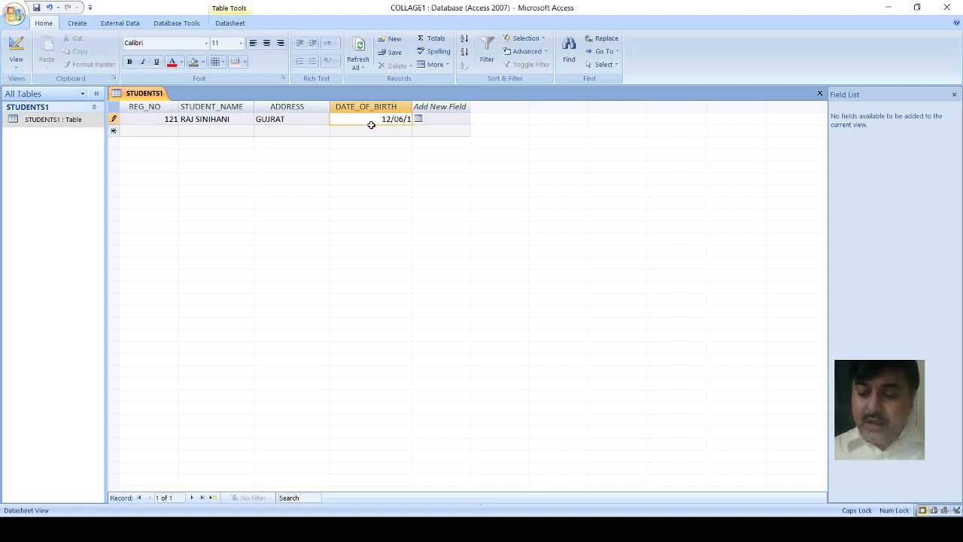
pyautogui.write('979')
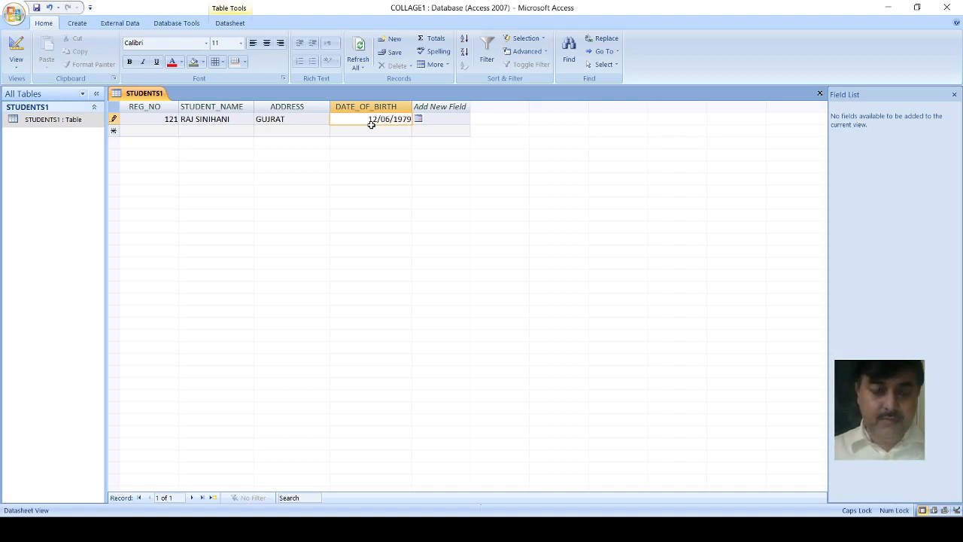
pyautogui.press('Tab')
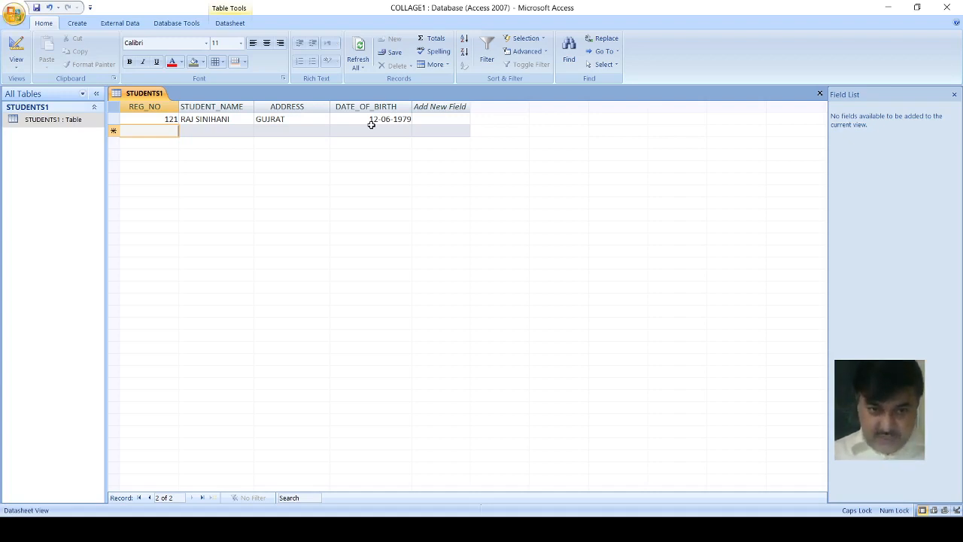
# Step: Start a second record that repeats the first student's registration number, and enter the second student's full name and address
pyautogui.write('121')
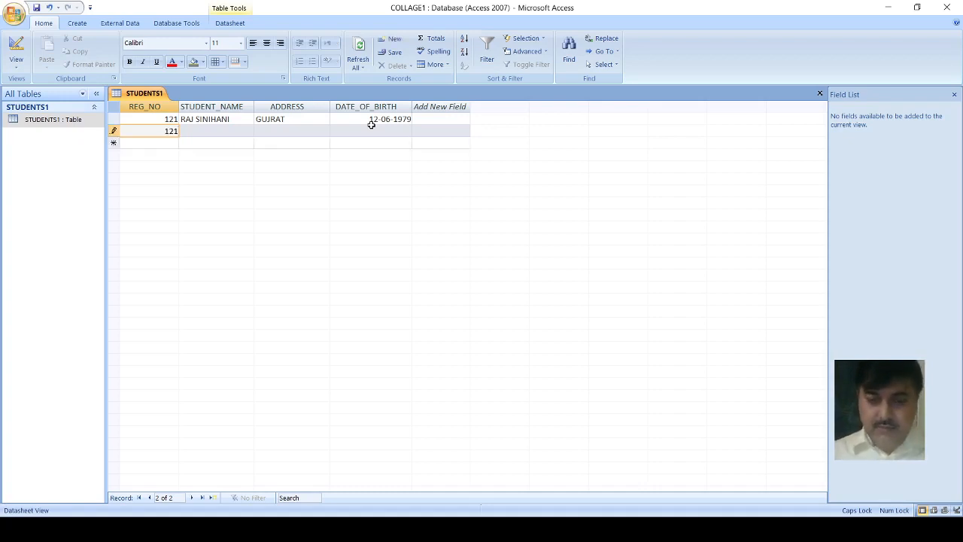
pyautogui.press('Tab')
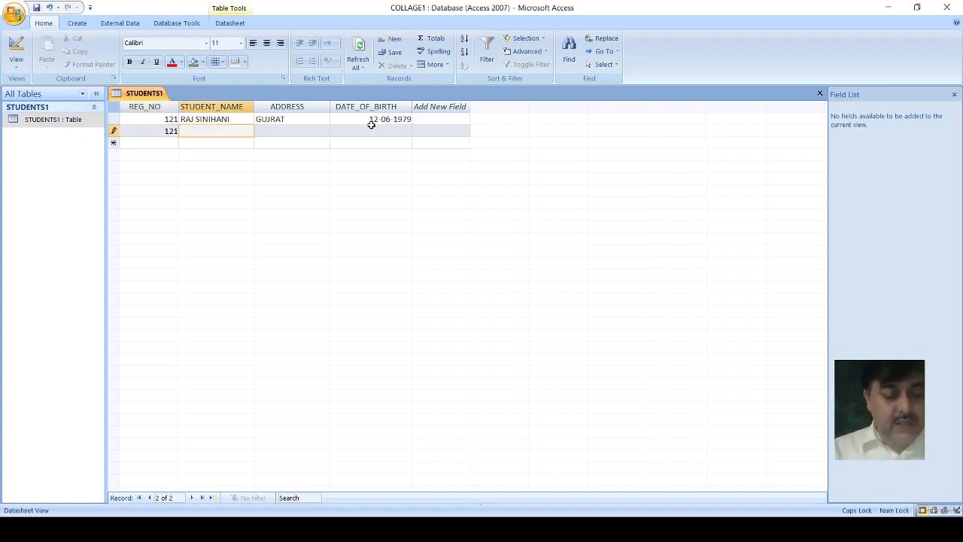
pyautogui.write('P')
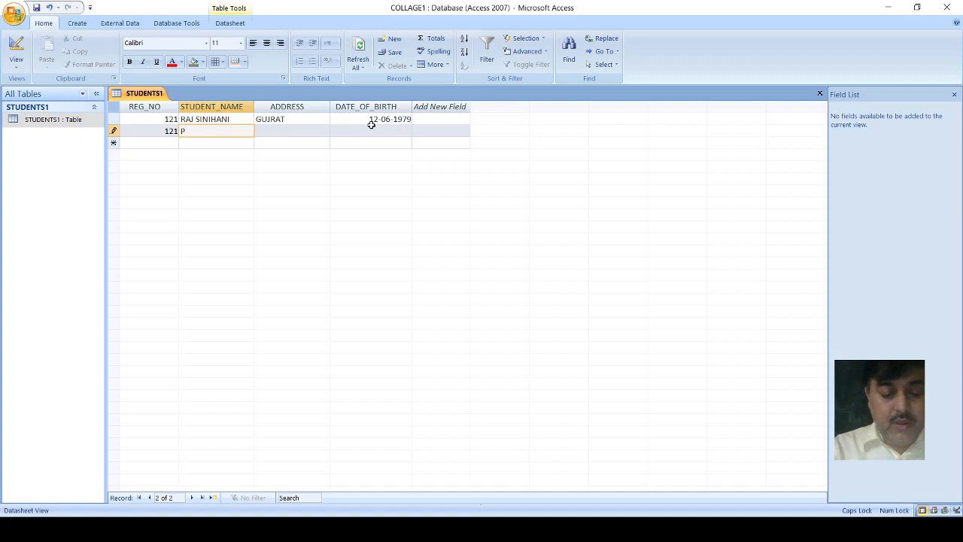
pyautogui.write('ARTH')
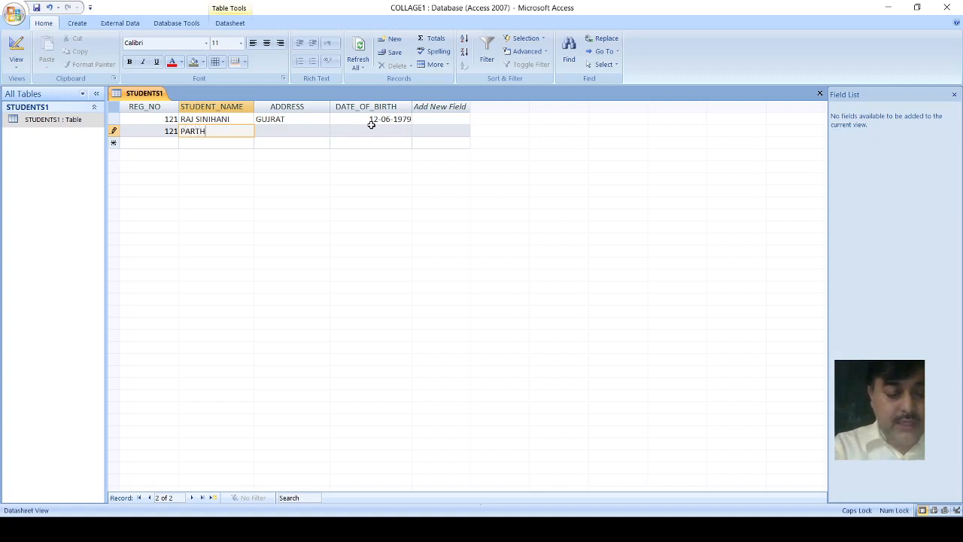
pyautogui.write('IV')
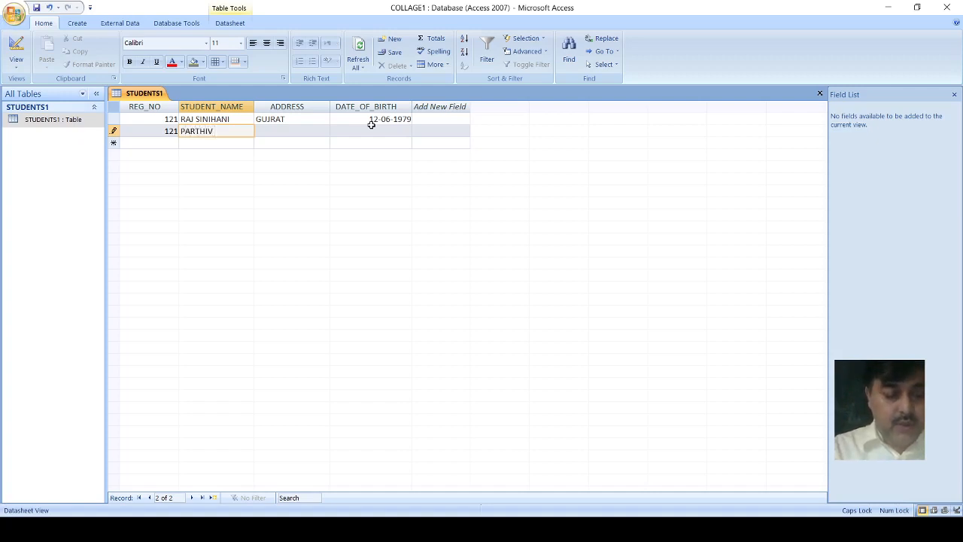
pyautogui.write(' ROY')
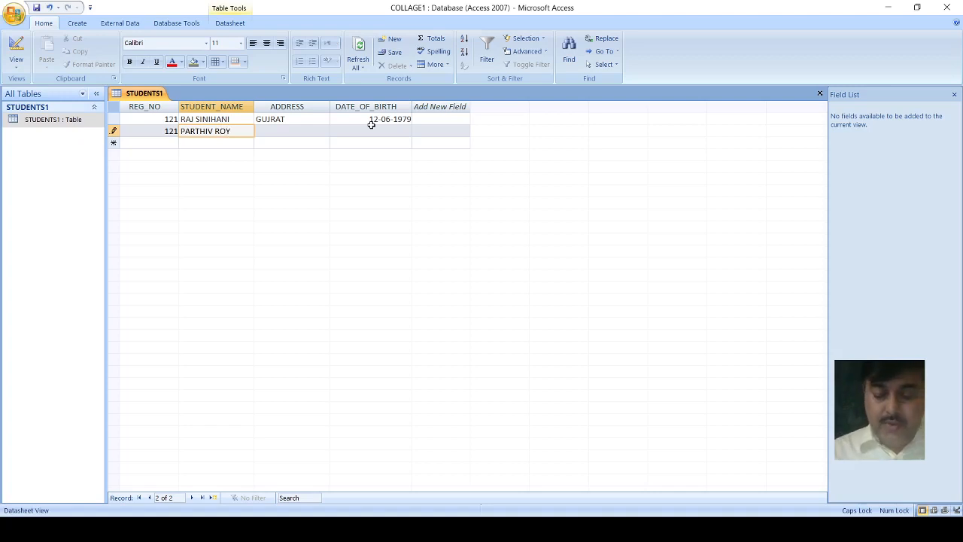
pyautogui.press('Tab')
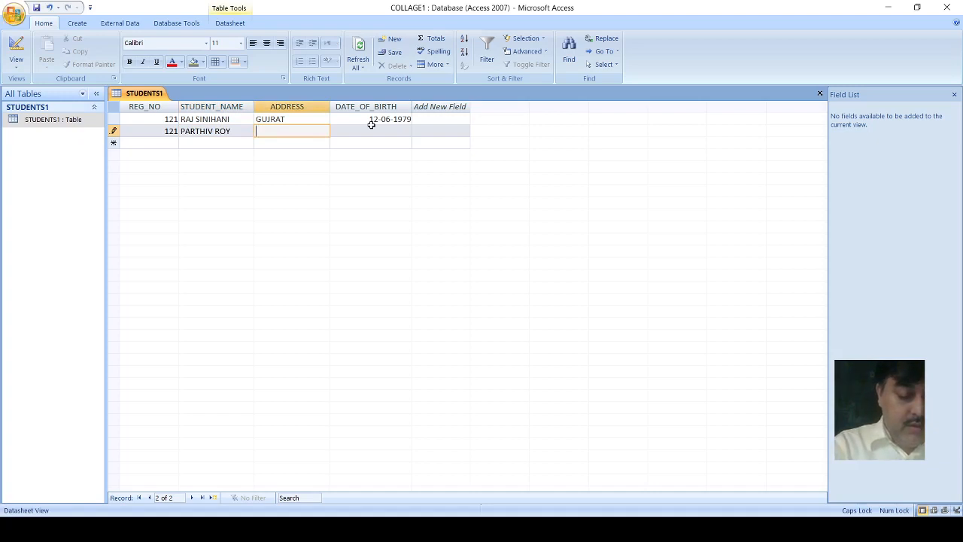
pyautogui.write('DELHI')
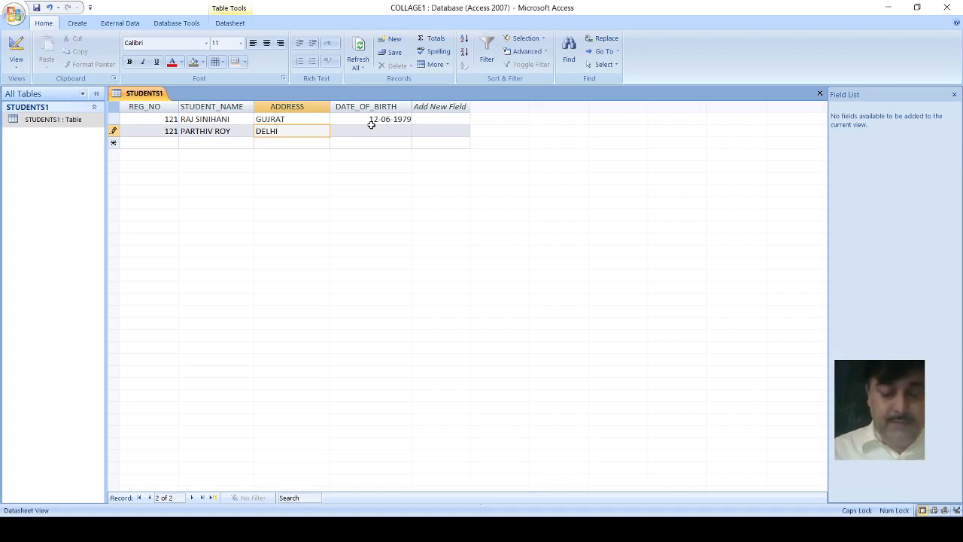
pyautogui.press('Tab')
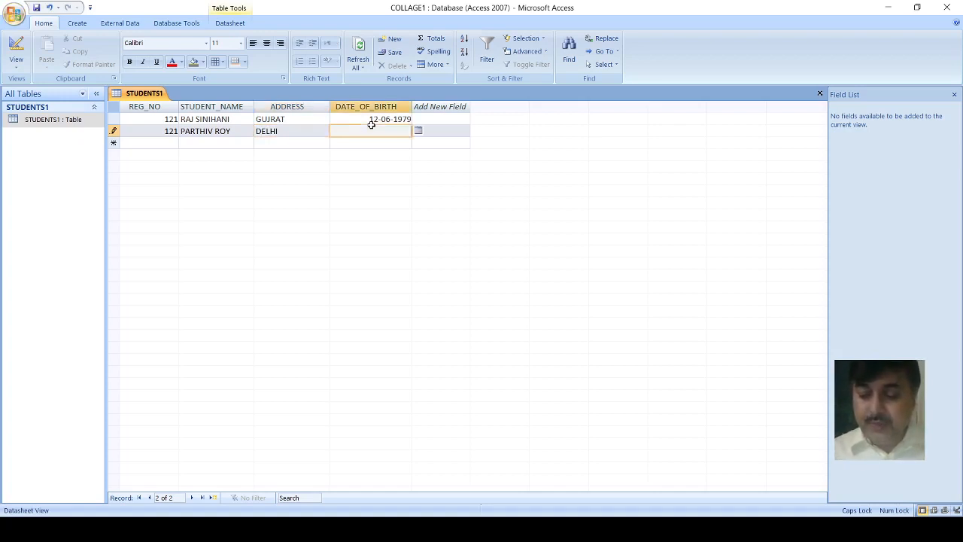
# Step: Enter the second student's date of birth in the DATE_OF_BIRTH field
pyautogui.write('06')
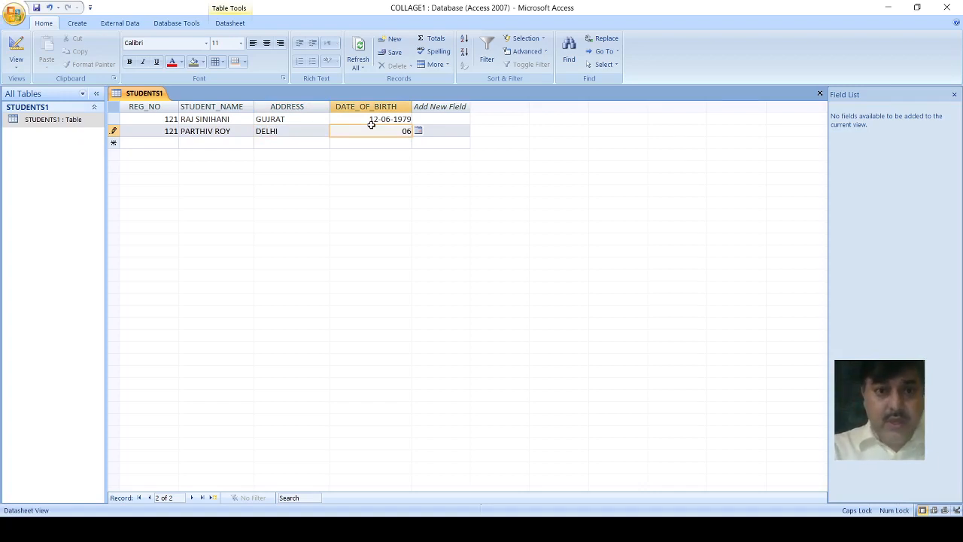
pyautogui.write('-')
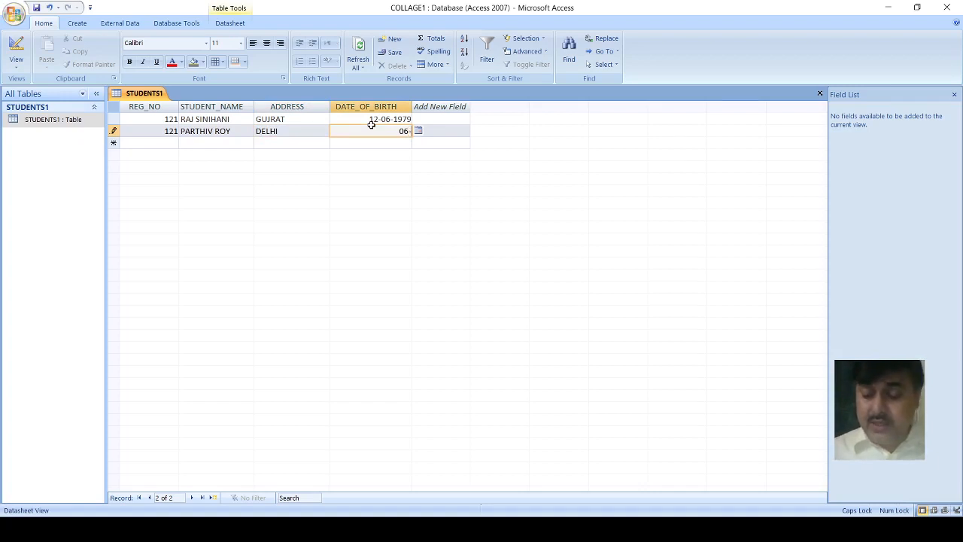
pyautogui.write('05-')
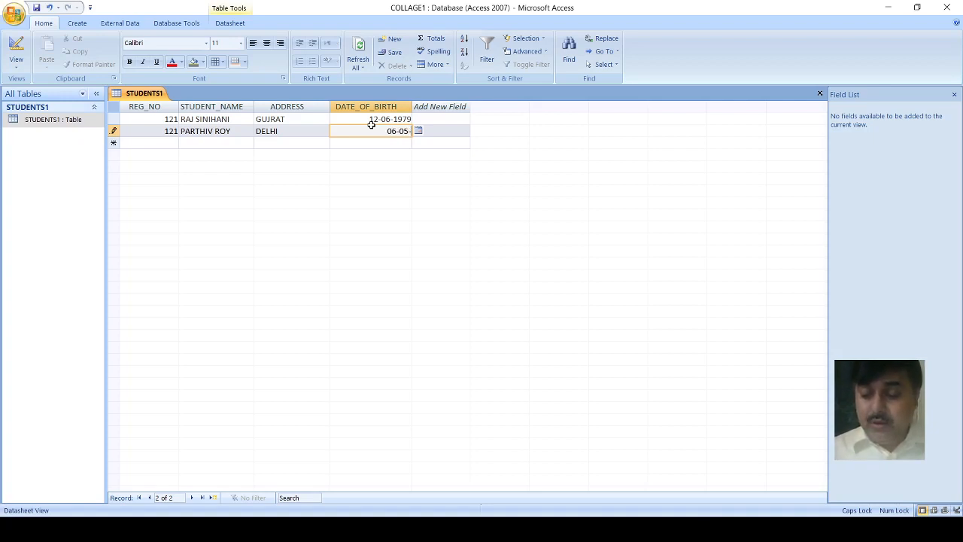
pyautogui.write('202')
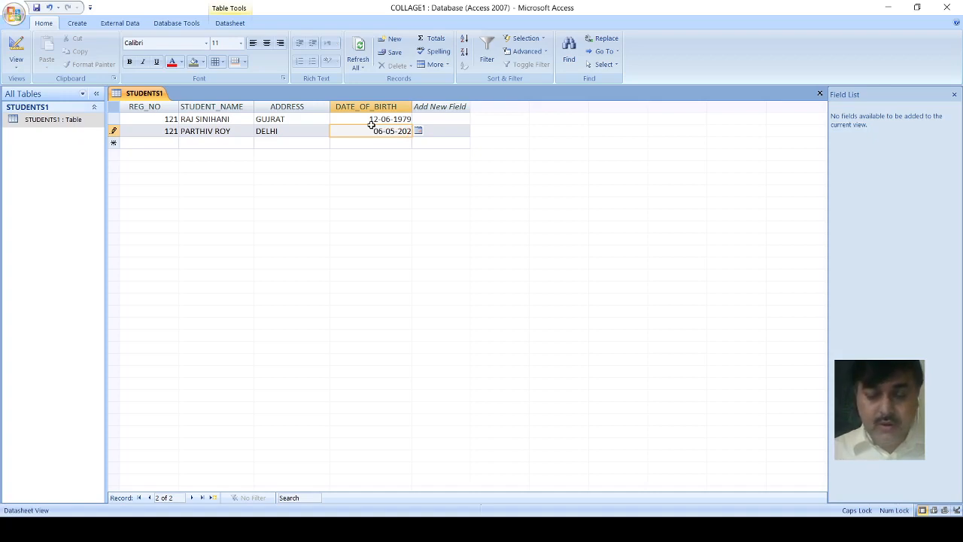
pyautogui.press('BackSpace')
pyautogui.write('0')
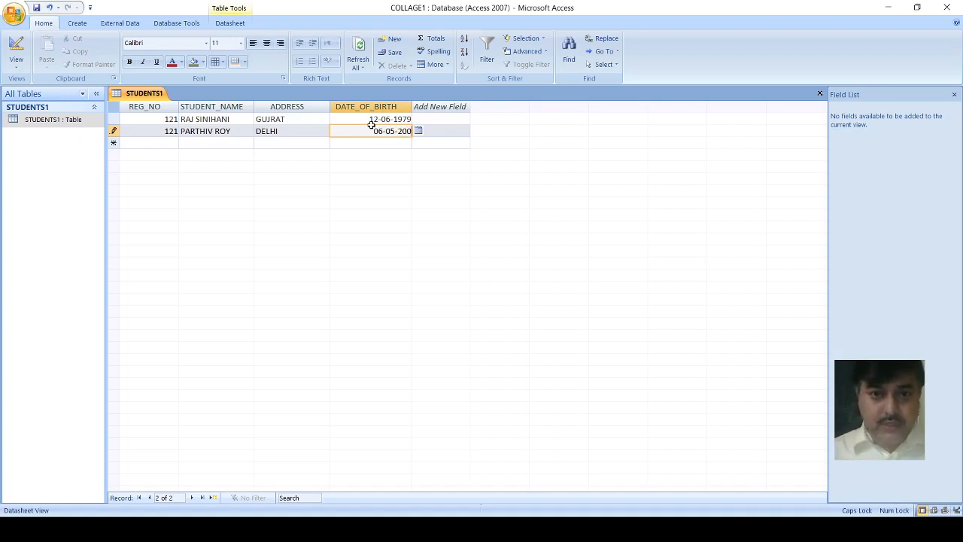
pyautogui.write('0')
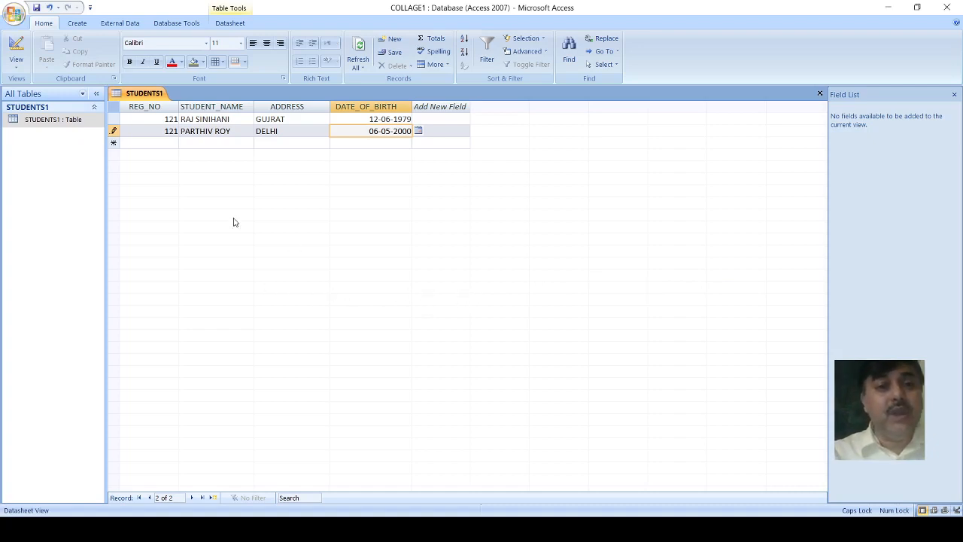
# Step: Replace the second record's duplicate REG_NO with the next consecutive registration number and complete the record
pyautogui.press('Left')
pyautogui.press('Left')
pyautogui.press('Left')
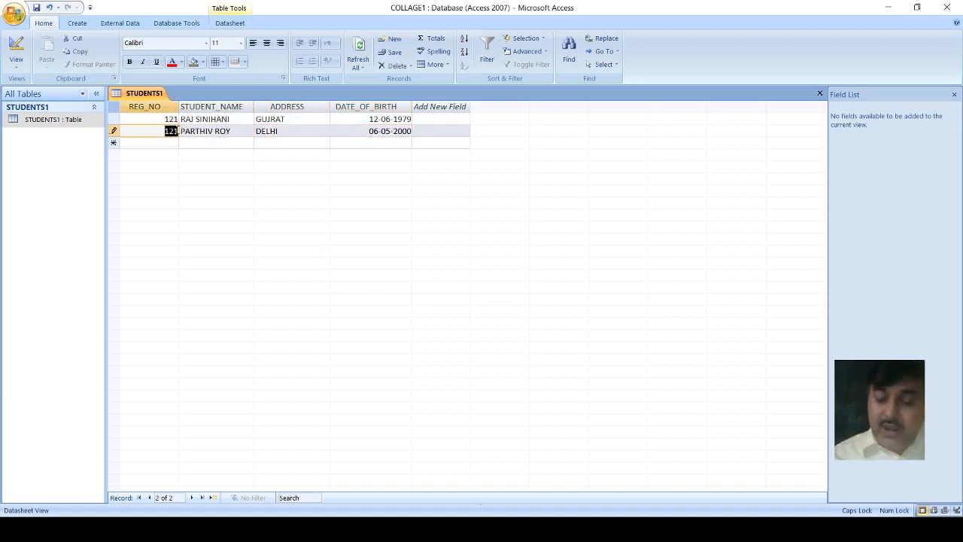
pyautogui.write('127')
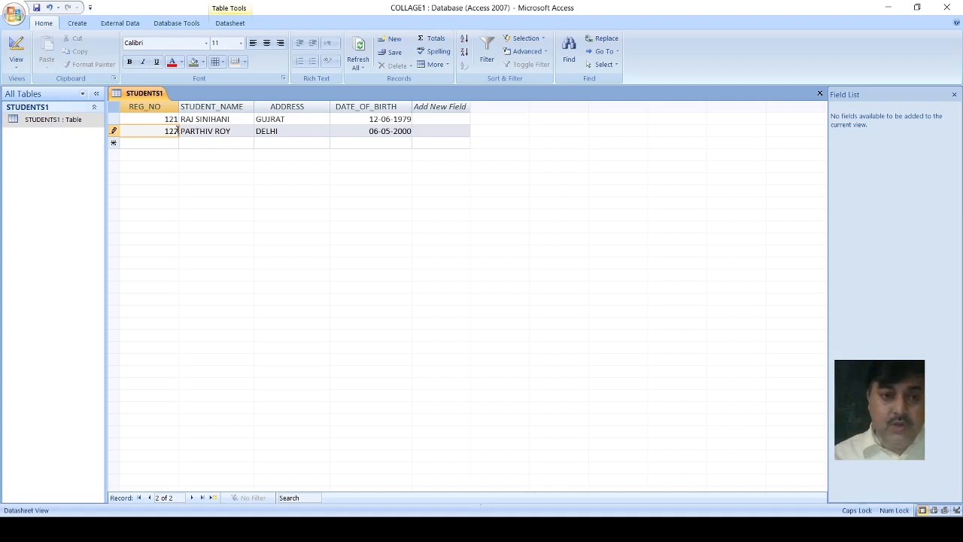
pyautogui.press('Tab')
pyautogui.press('Tab')
pyautogui.press('Tab')
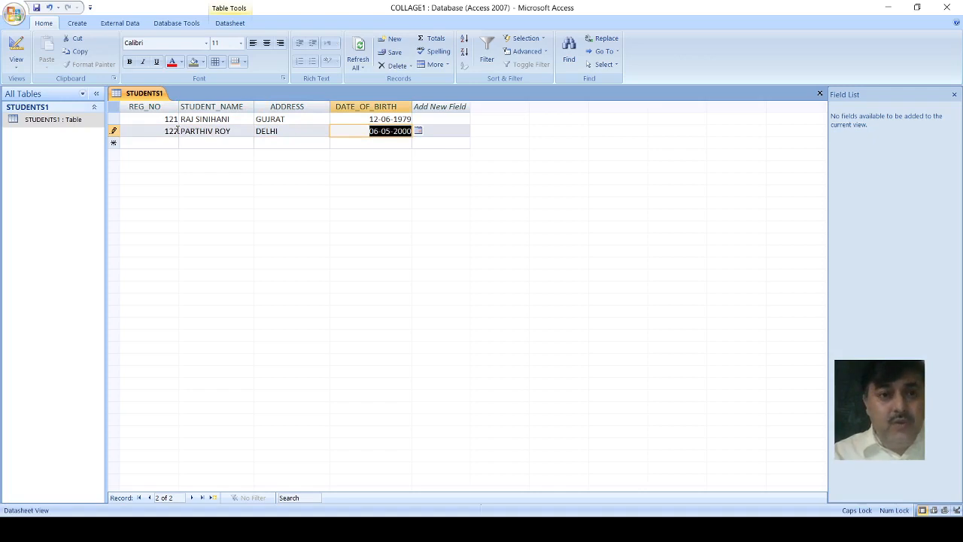
pyautogui.press('Tab')
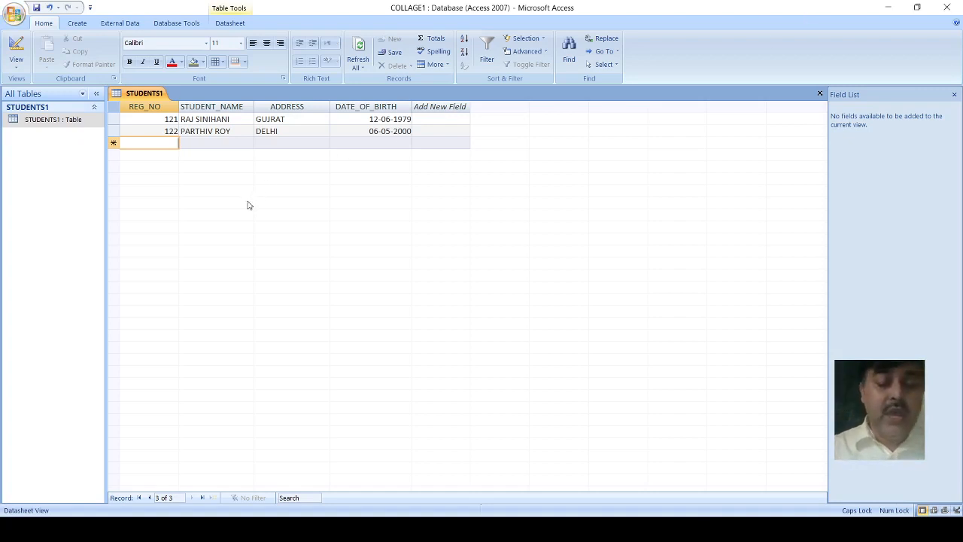
# Step: Start a third record with the next consecutive registration number and enter the third student's full name in STUDENT_NAME
pyautogui.write('123')
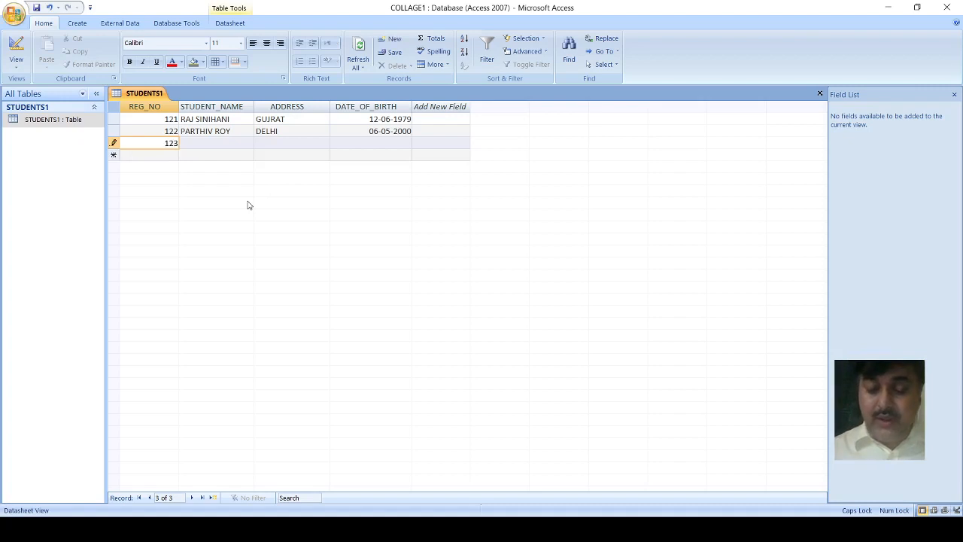
pyautogui.press('Tab')
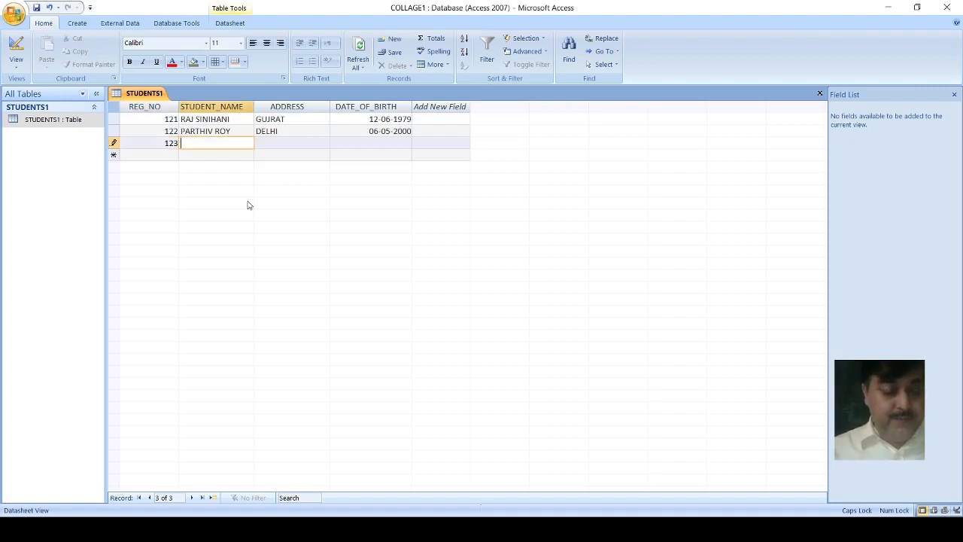
pyautogui.write('s')
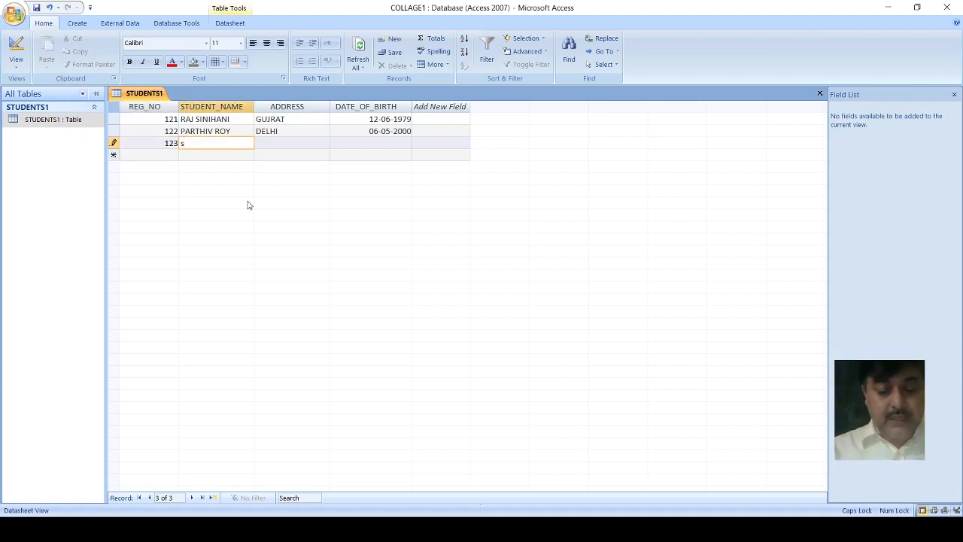
pyautogui.press('BackSpace')
pyautogui.write('SANI')
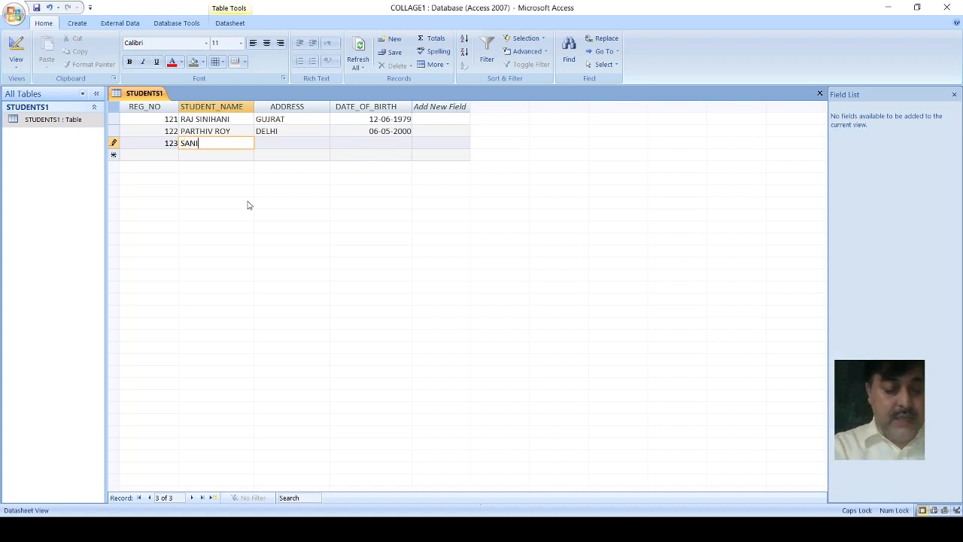
pyautogui.write('A')
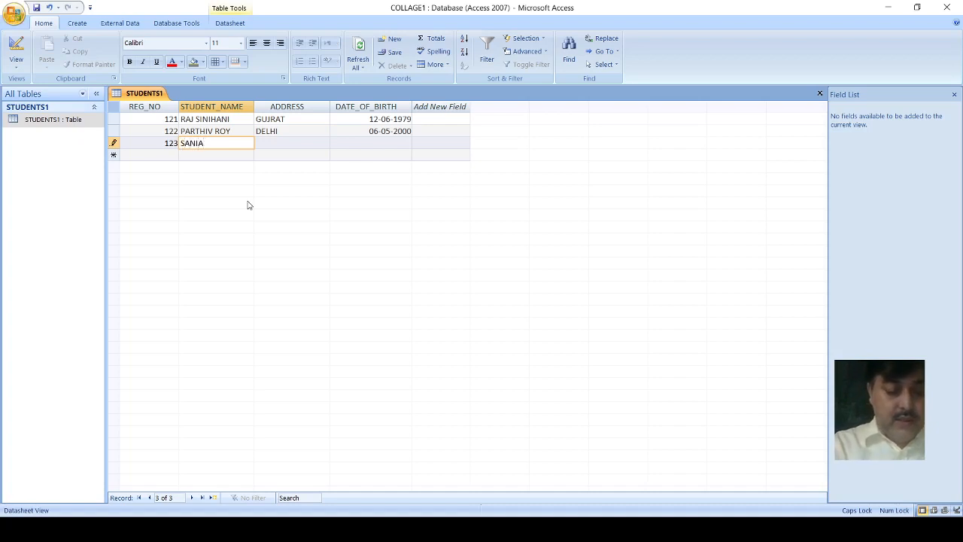
pyautogui.write(' MITRA')
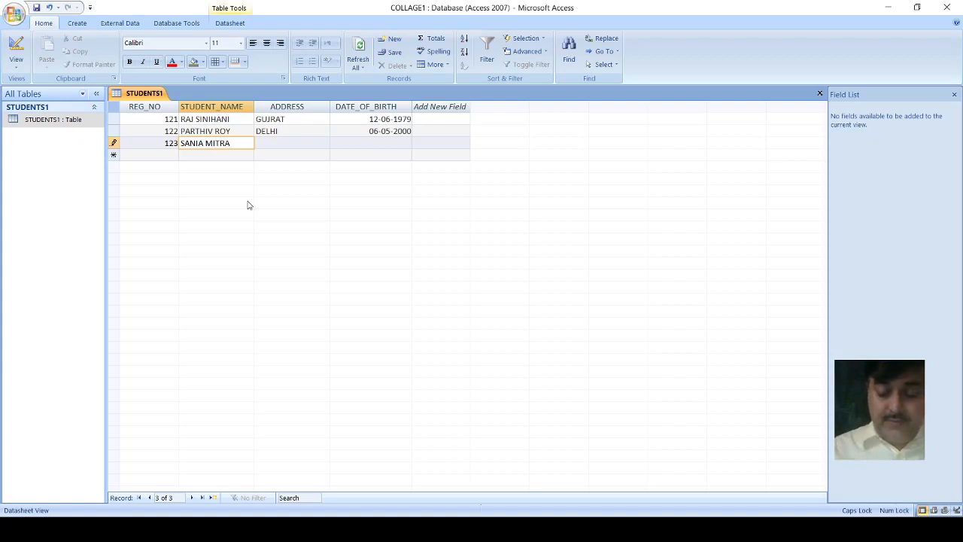
pyautogui.press('Tab')
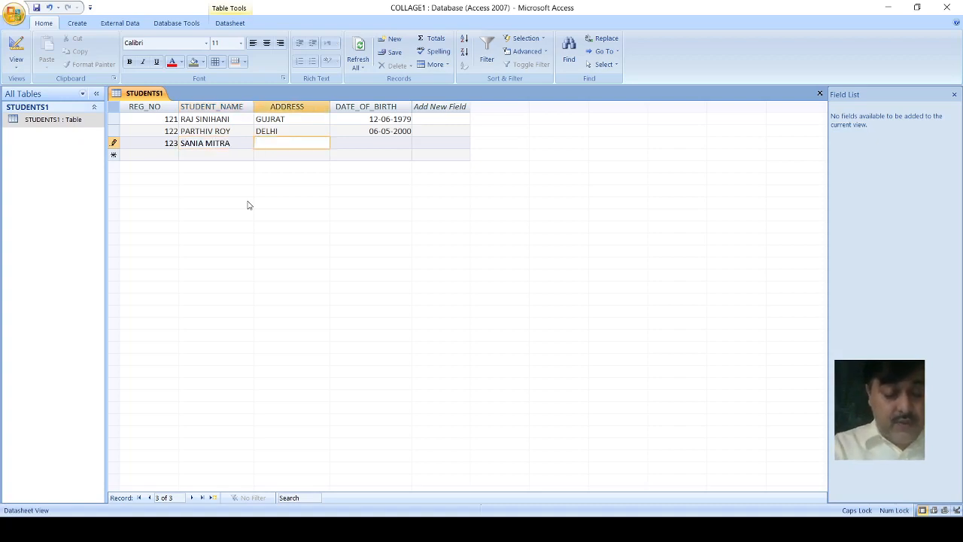
# Step: Enter the third student's address in the ADDRESS field
pyautogui.write('GUR')
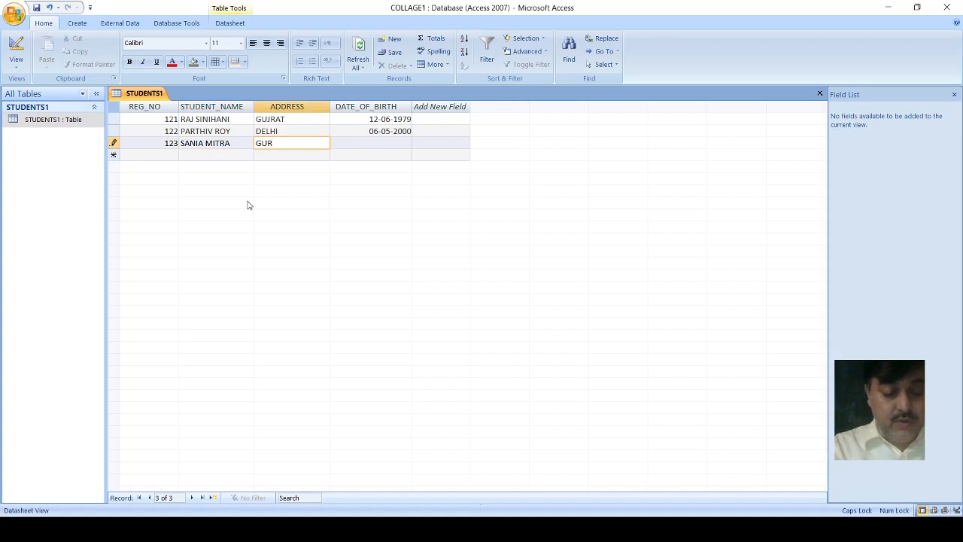
pyautogui.write('GOW')
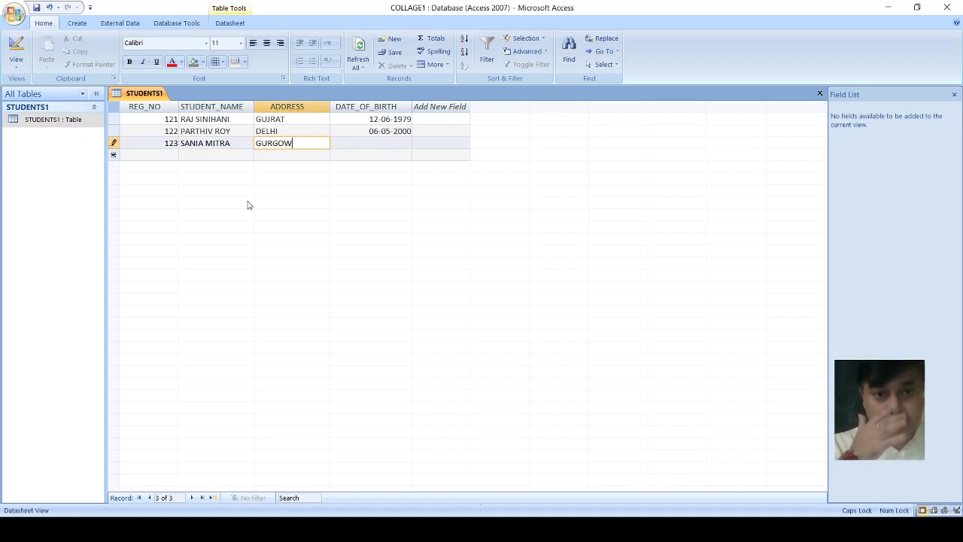
pyautogui.press('Tab')
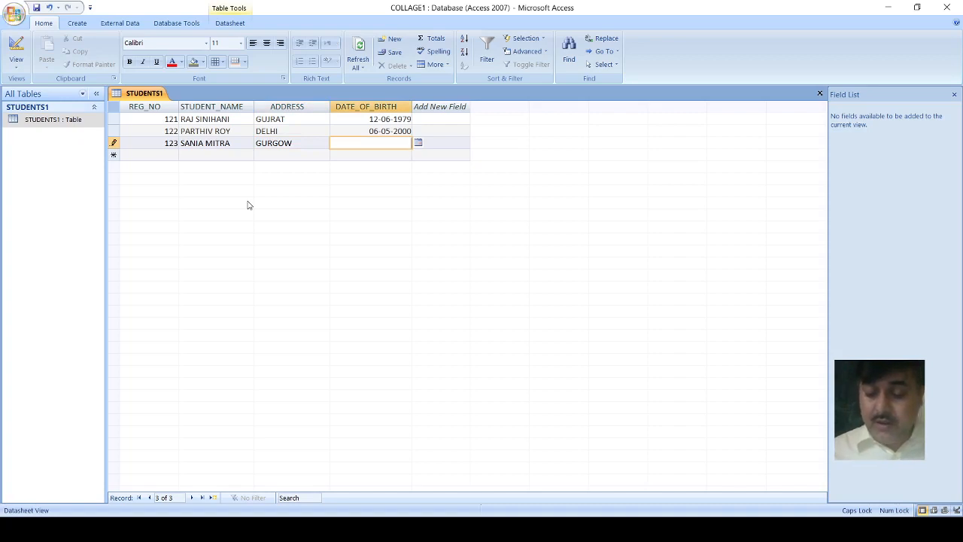
# Step: Enter the third student's date of birth in DATE_OF_BIRTH and complete the record
pyautogui.write('25-')
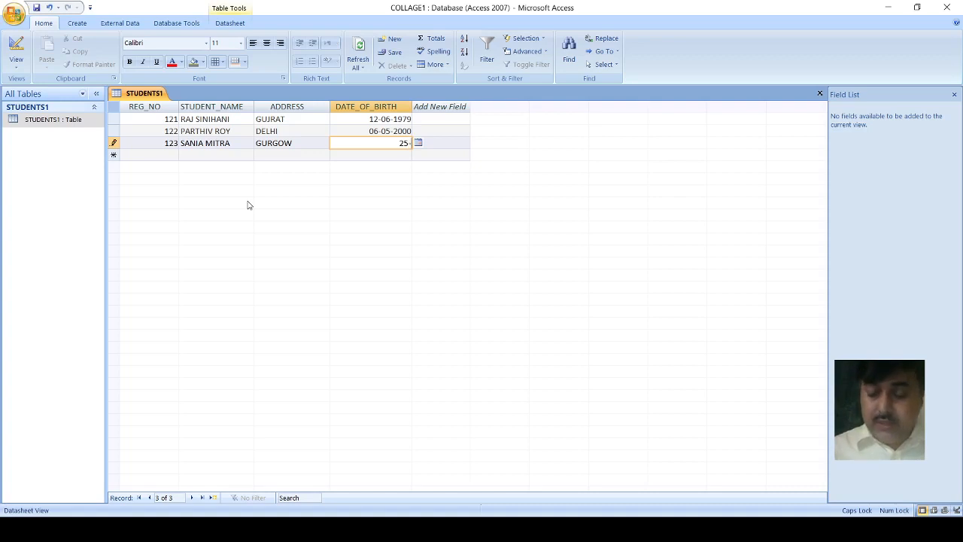
pyautogui.write('2')
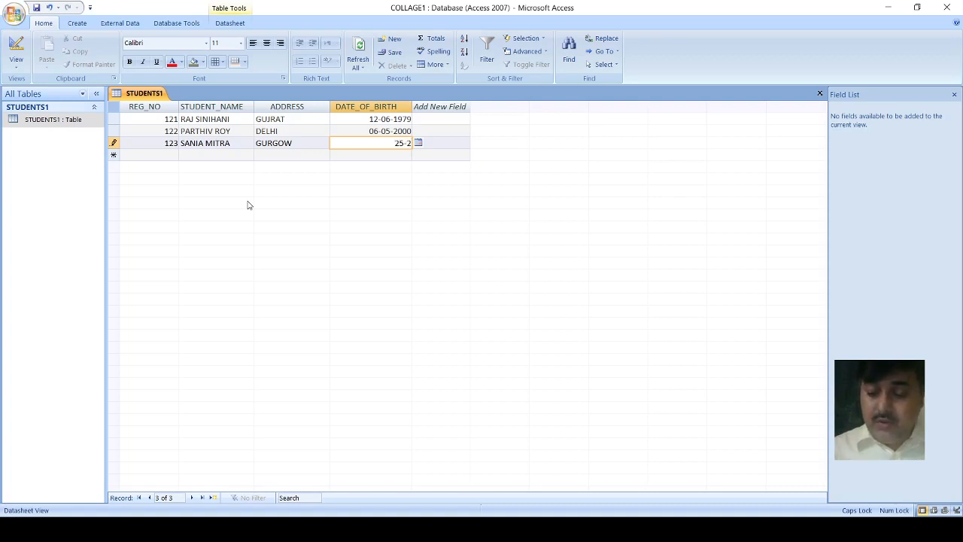
pyautogui.press('BackSpace')
pyautogui.write('10-22')
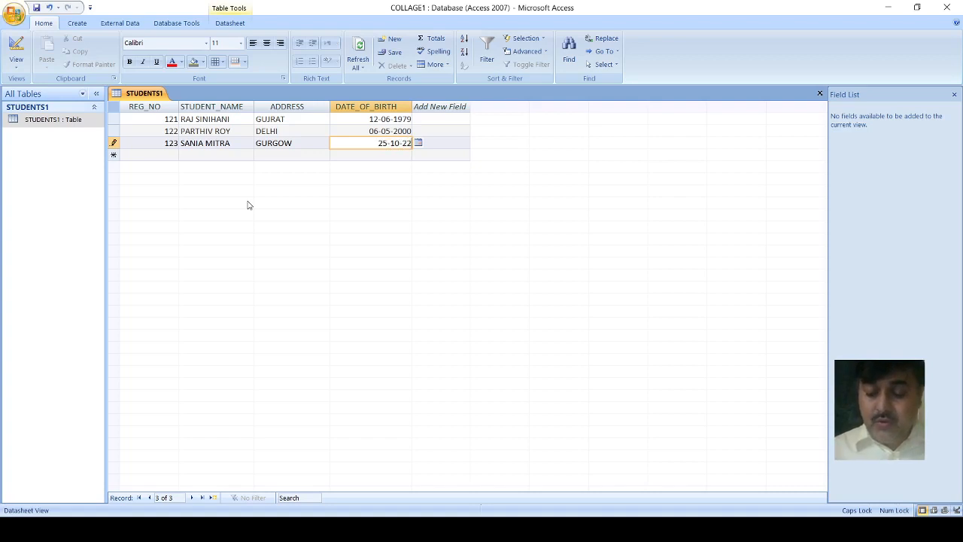
pyautogui.write('10')
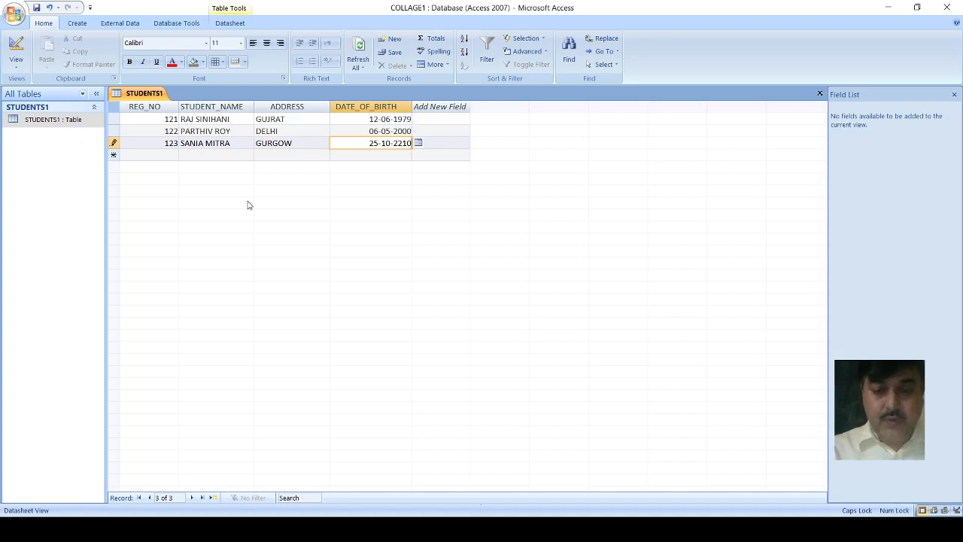
pyautogui.press('BackSpace')
pyautogui.press('BackSpace')
pyautogui.press('BackSpace')
pyautogui.write('0')
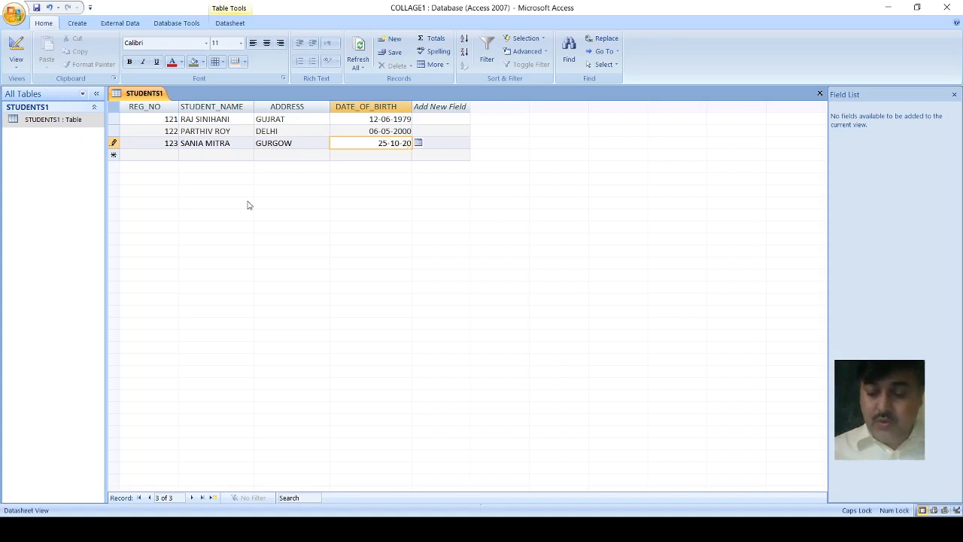
pyautogui.write('10')
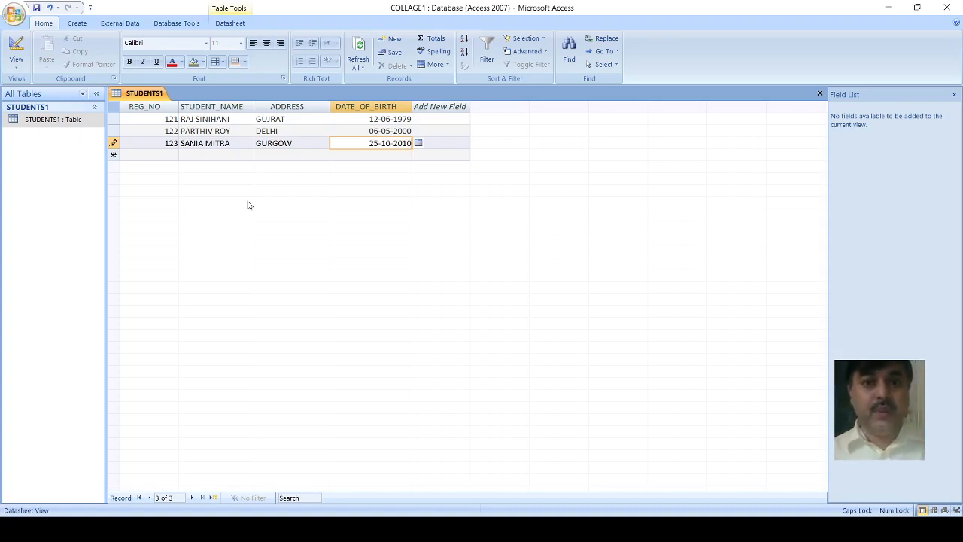
pyautogui.press('Return')
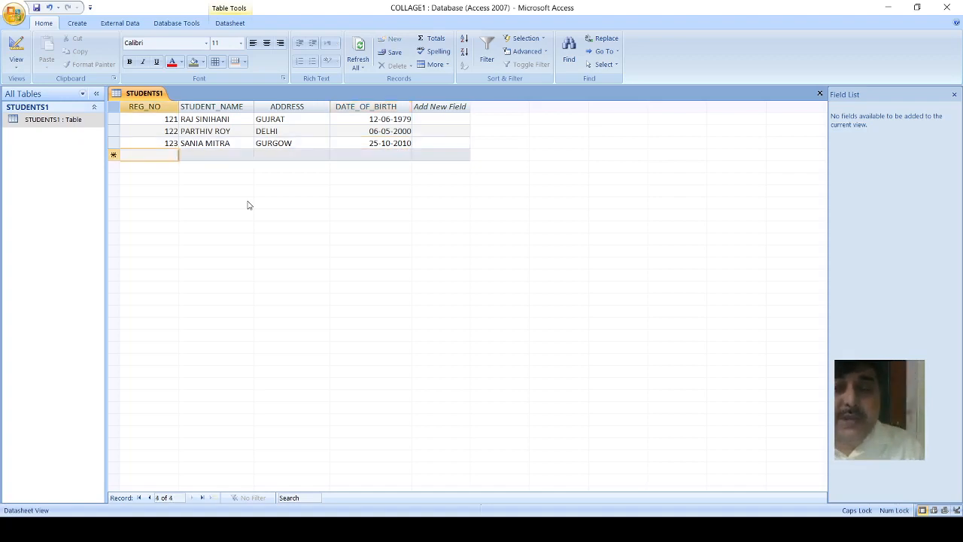
# Step: Switch the STUDENTS1 table to Design View to review its fields and primary key
pyautogui.doubleClick(167, 130)
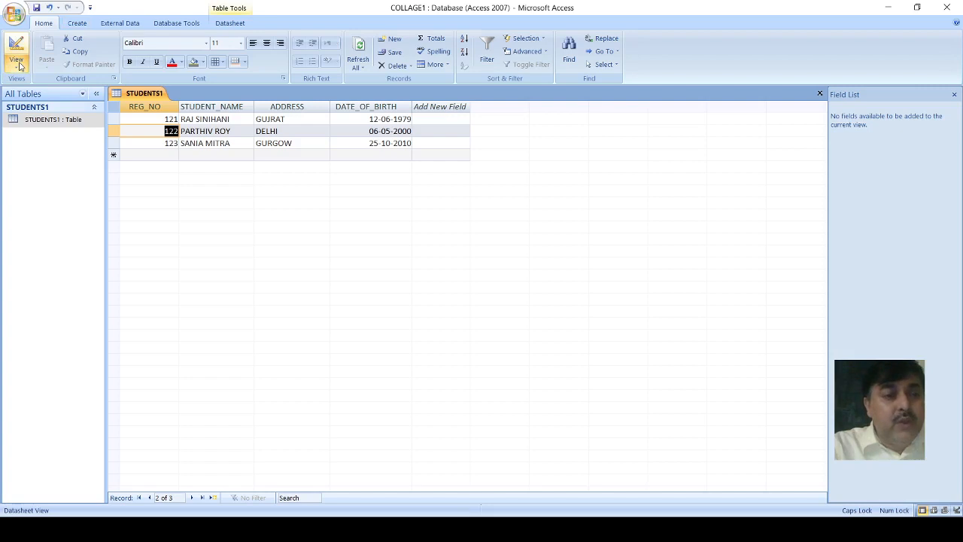
pyautogui.click(40, 174)
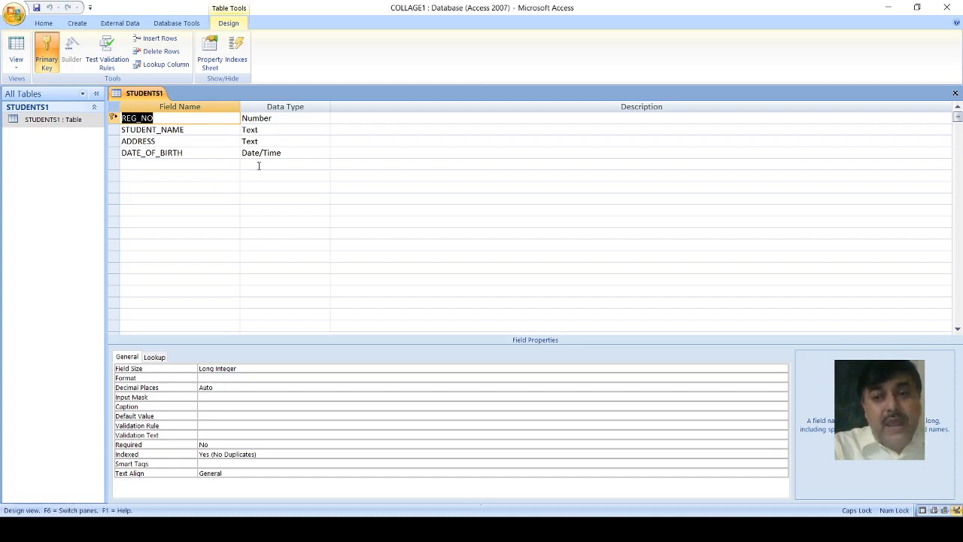
# Step: Close the STUDENTS1 table design and reopen the table in Datasheet View
pyautogui.click(954, 96)
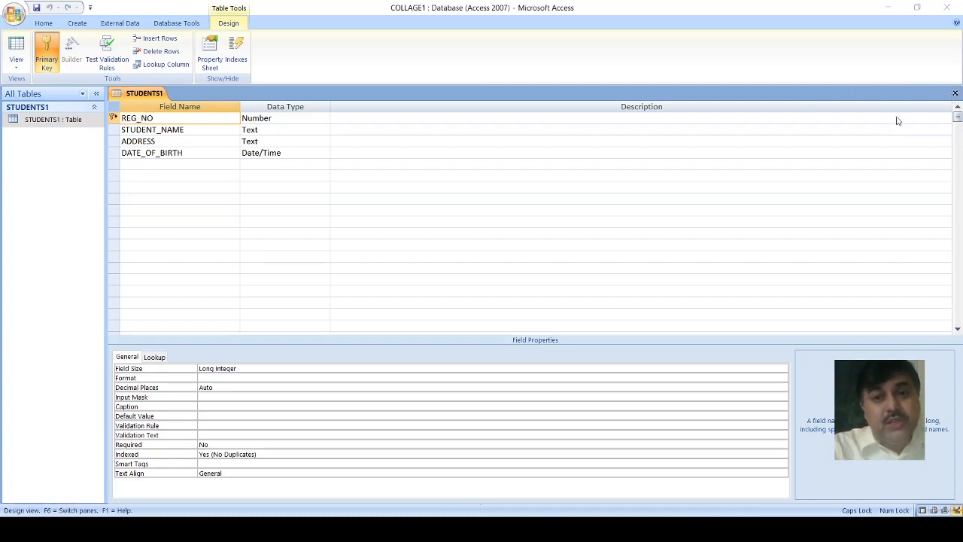
pyautogui.click(434, 299)
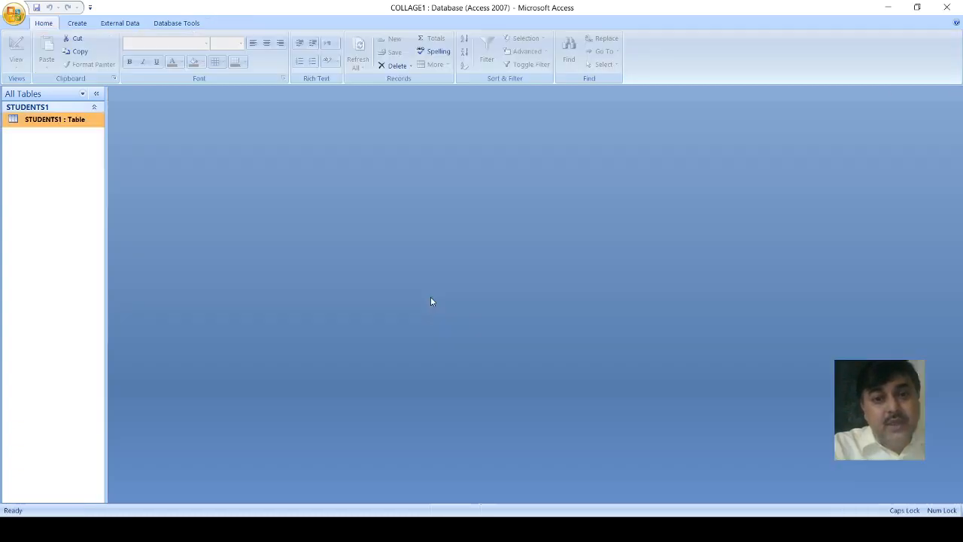
pyautogui.doubleClick(46, 121)
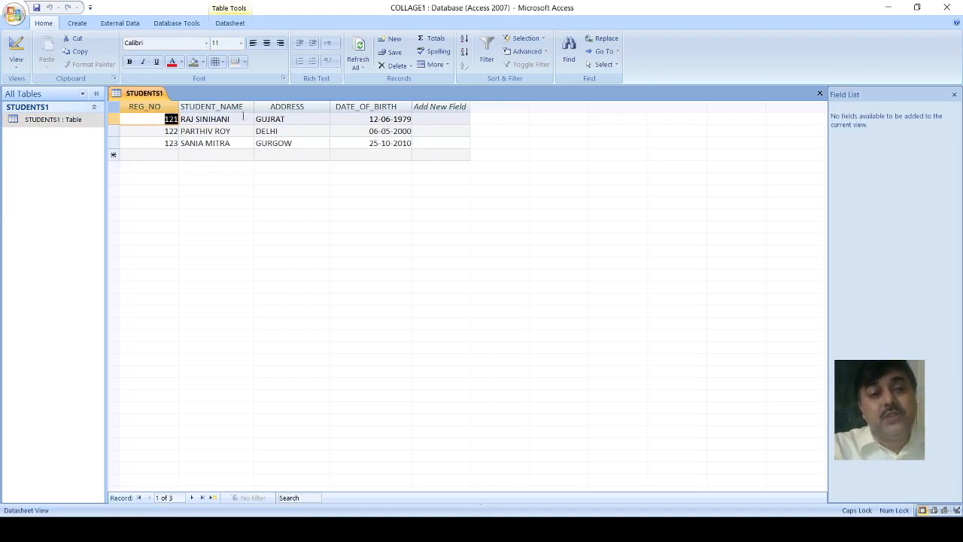